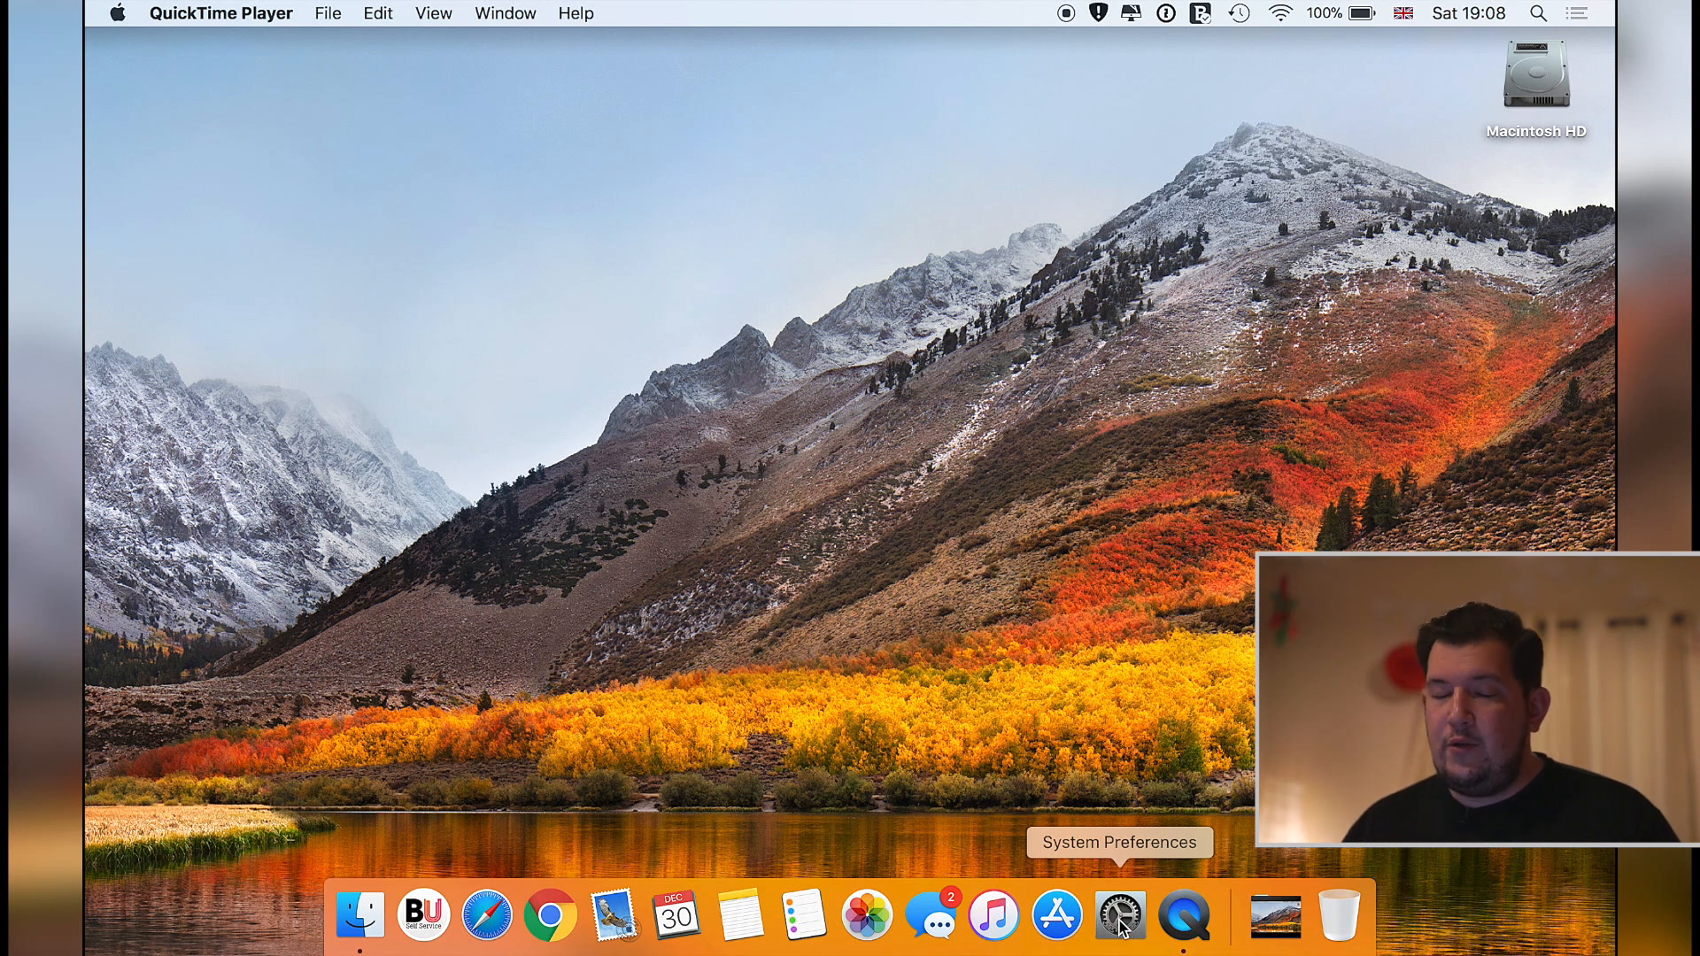
# Open Users & Groups in System Preferences and unlock it for changes with the administrator password.
pyautogui.click(117, 14)
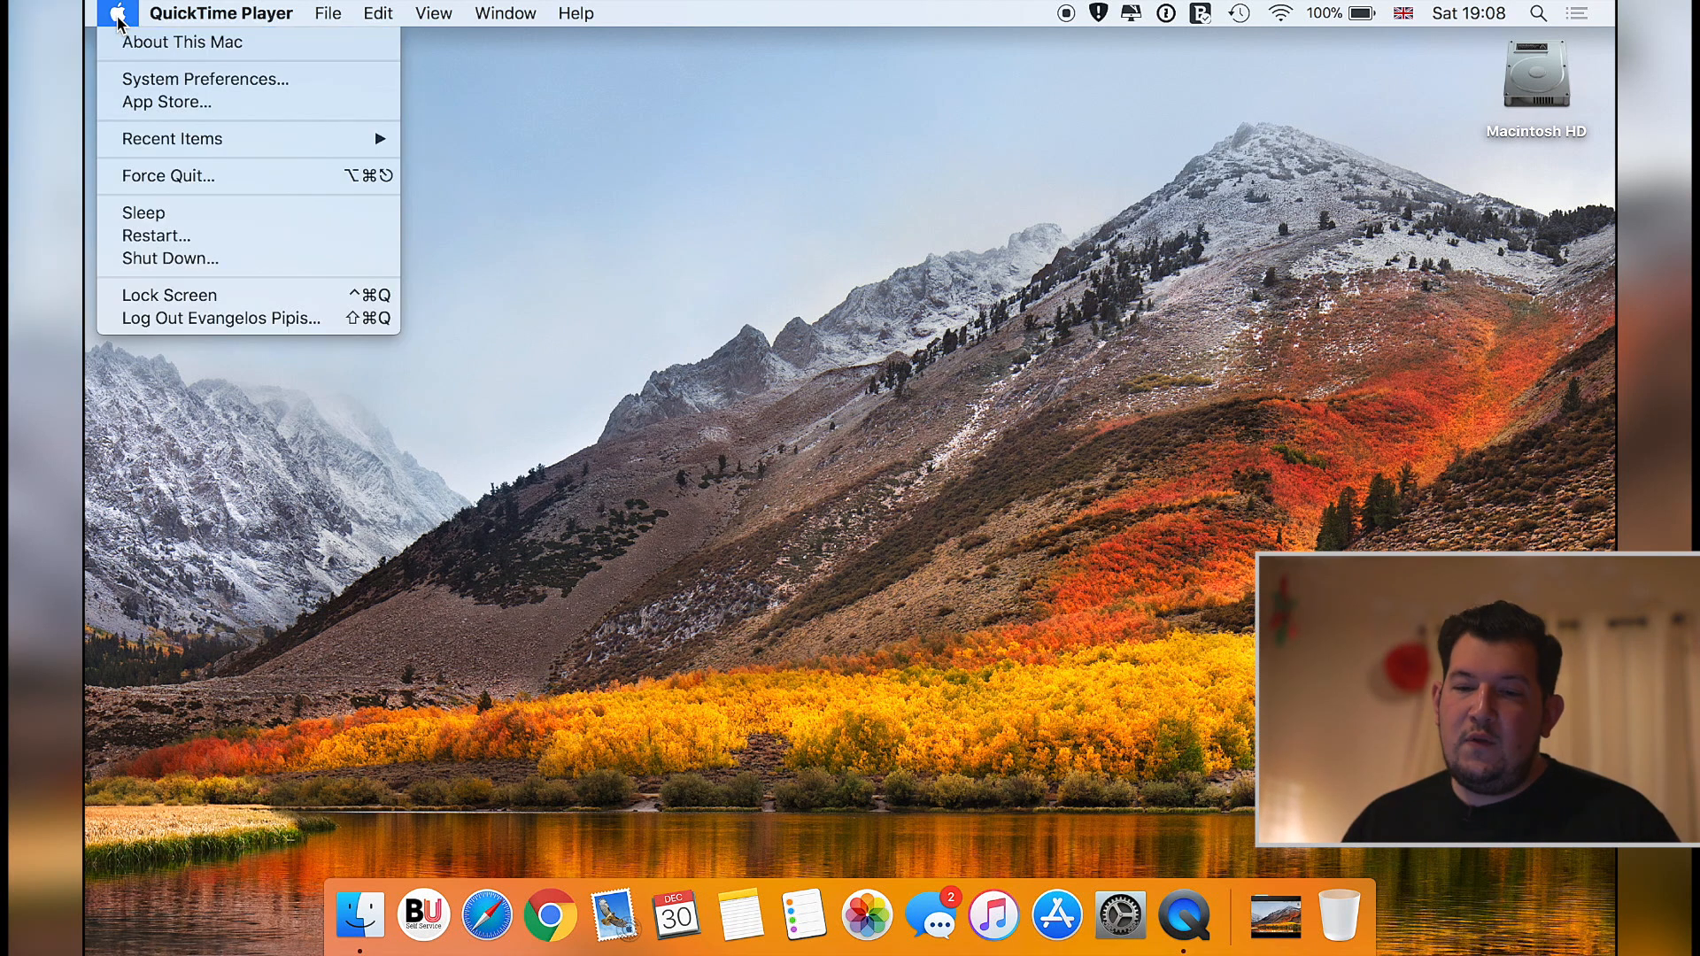
pyautogui.click(210, 81)
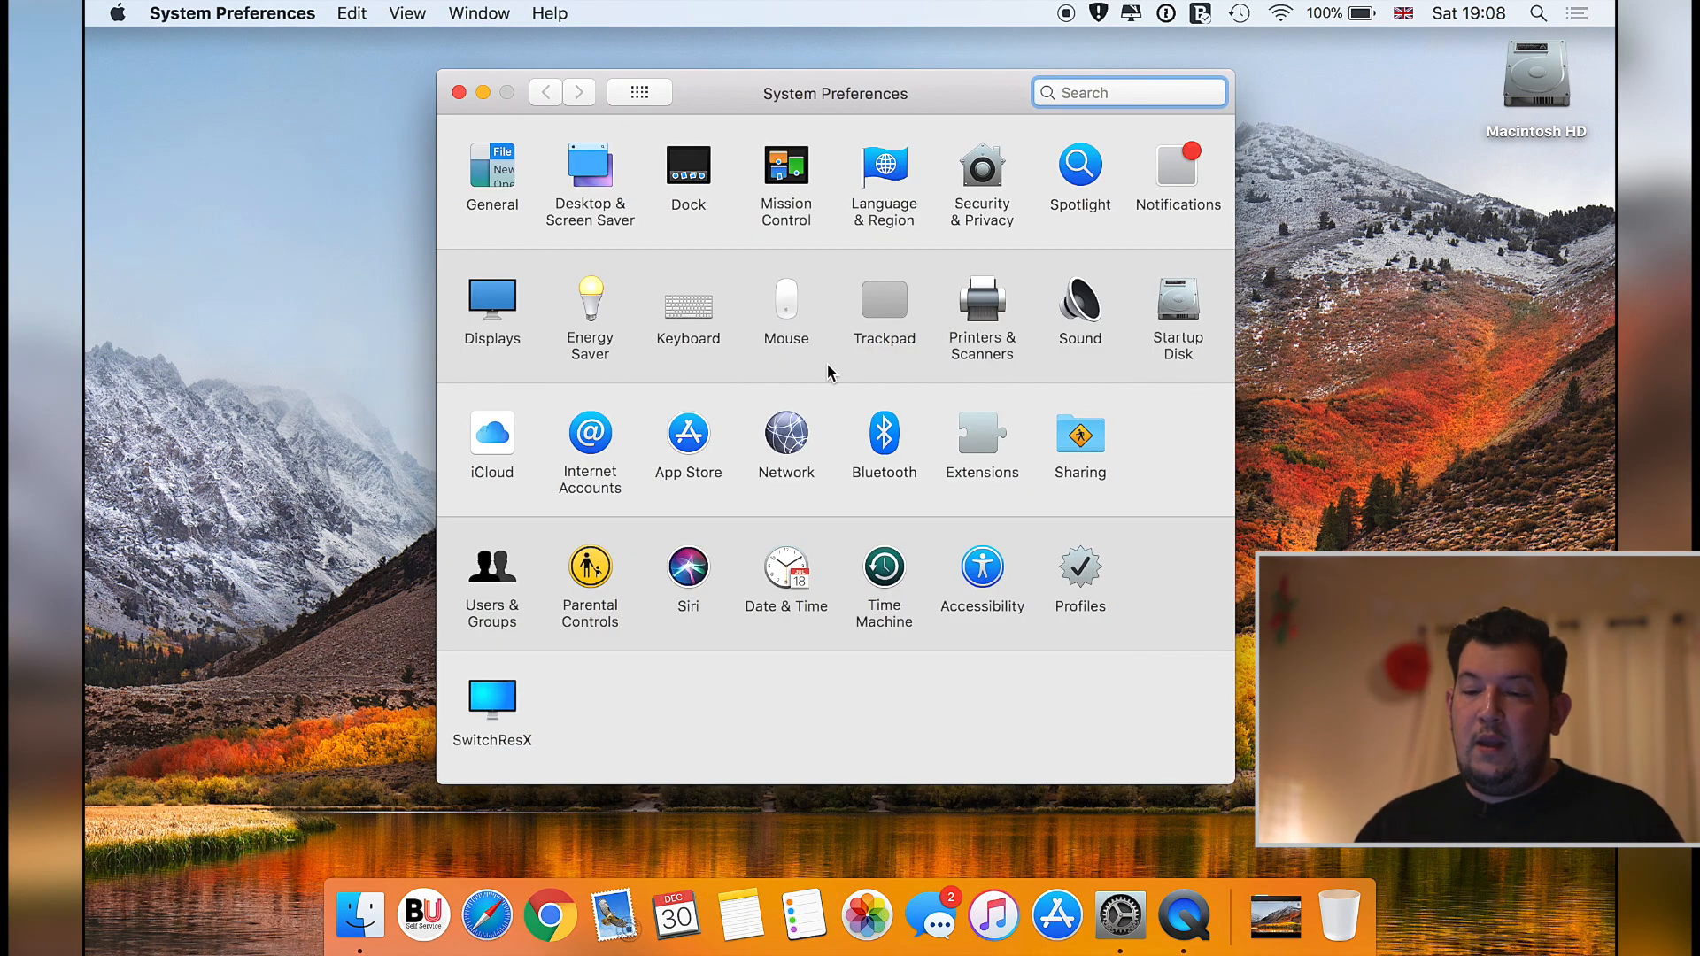
pyautogui.click(486, 568)
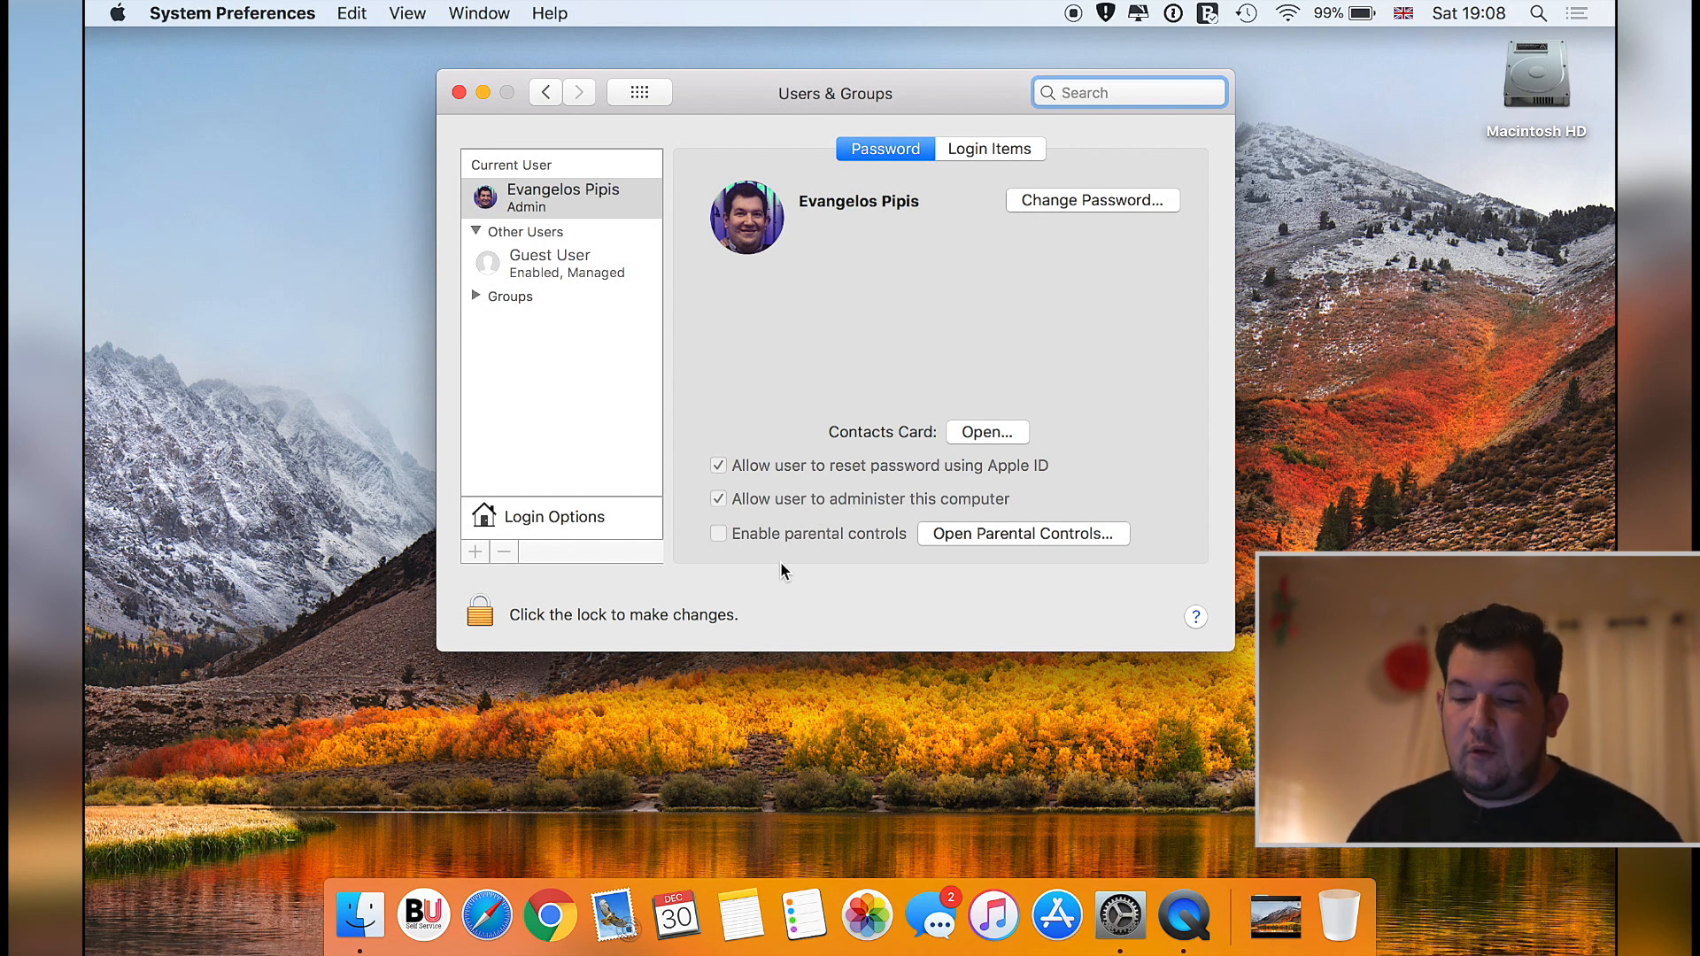
pyautogui.click(479, 613)
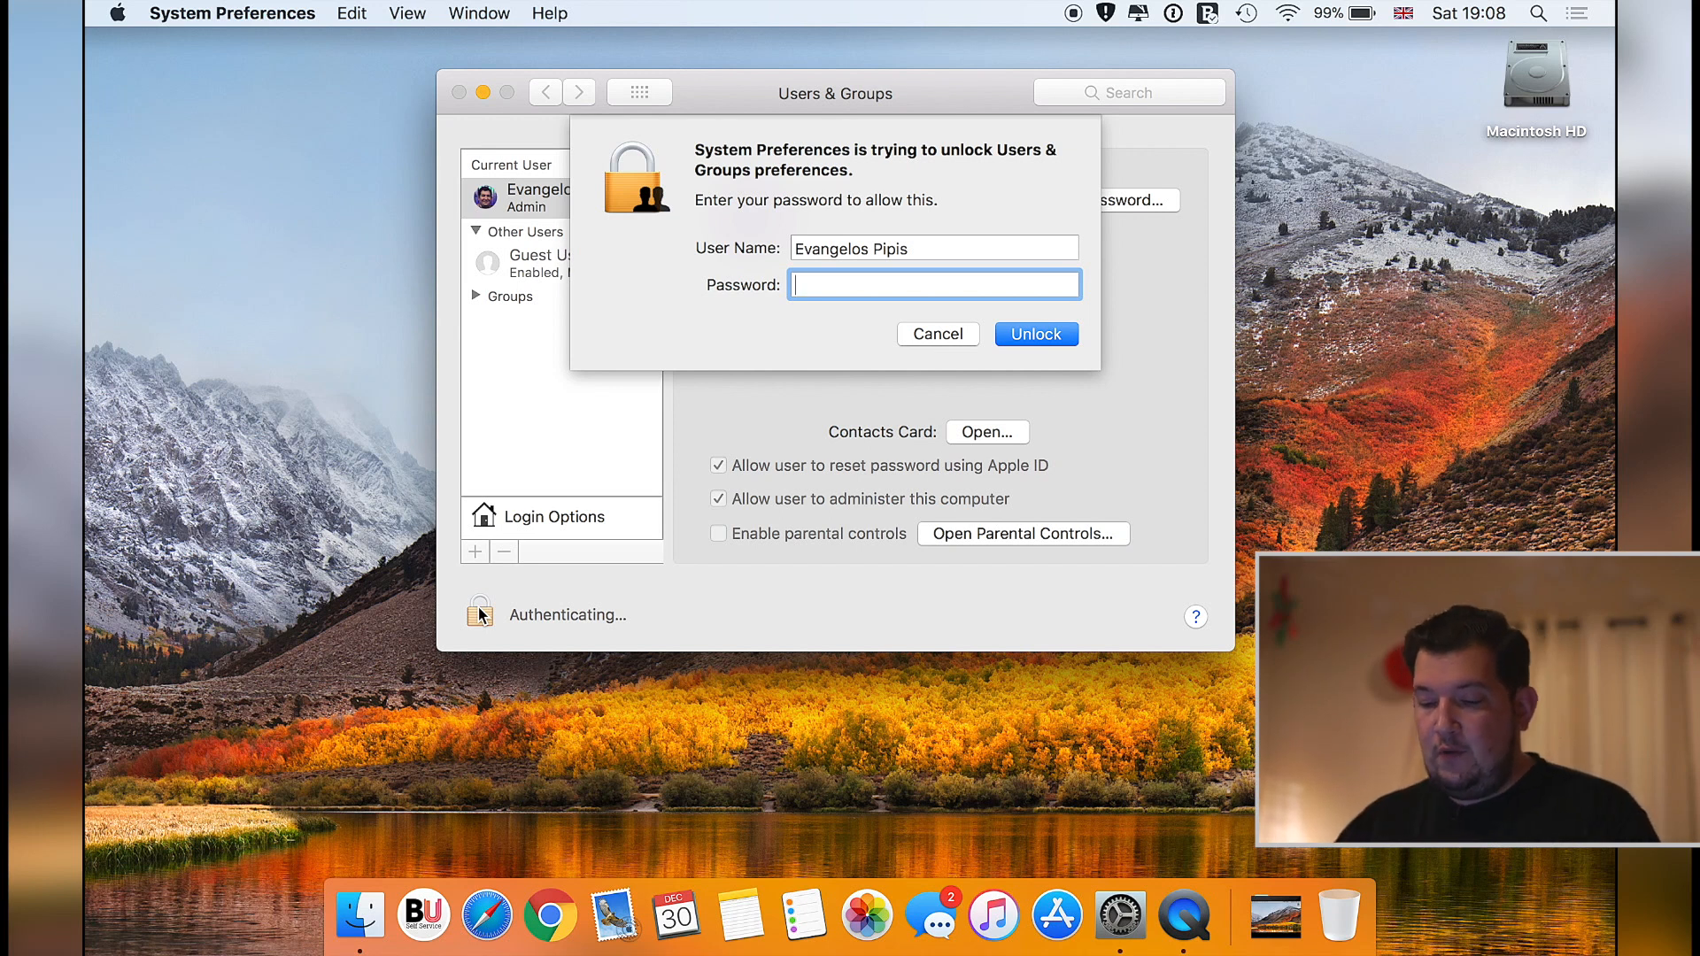
pyautogui.write('••••••••')
pyautogui.press('Return')
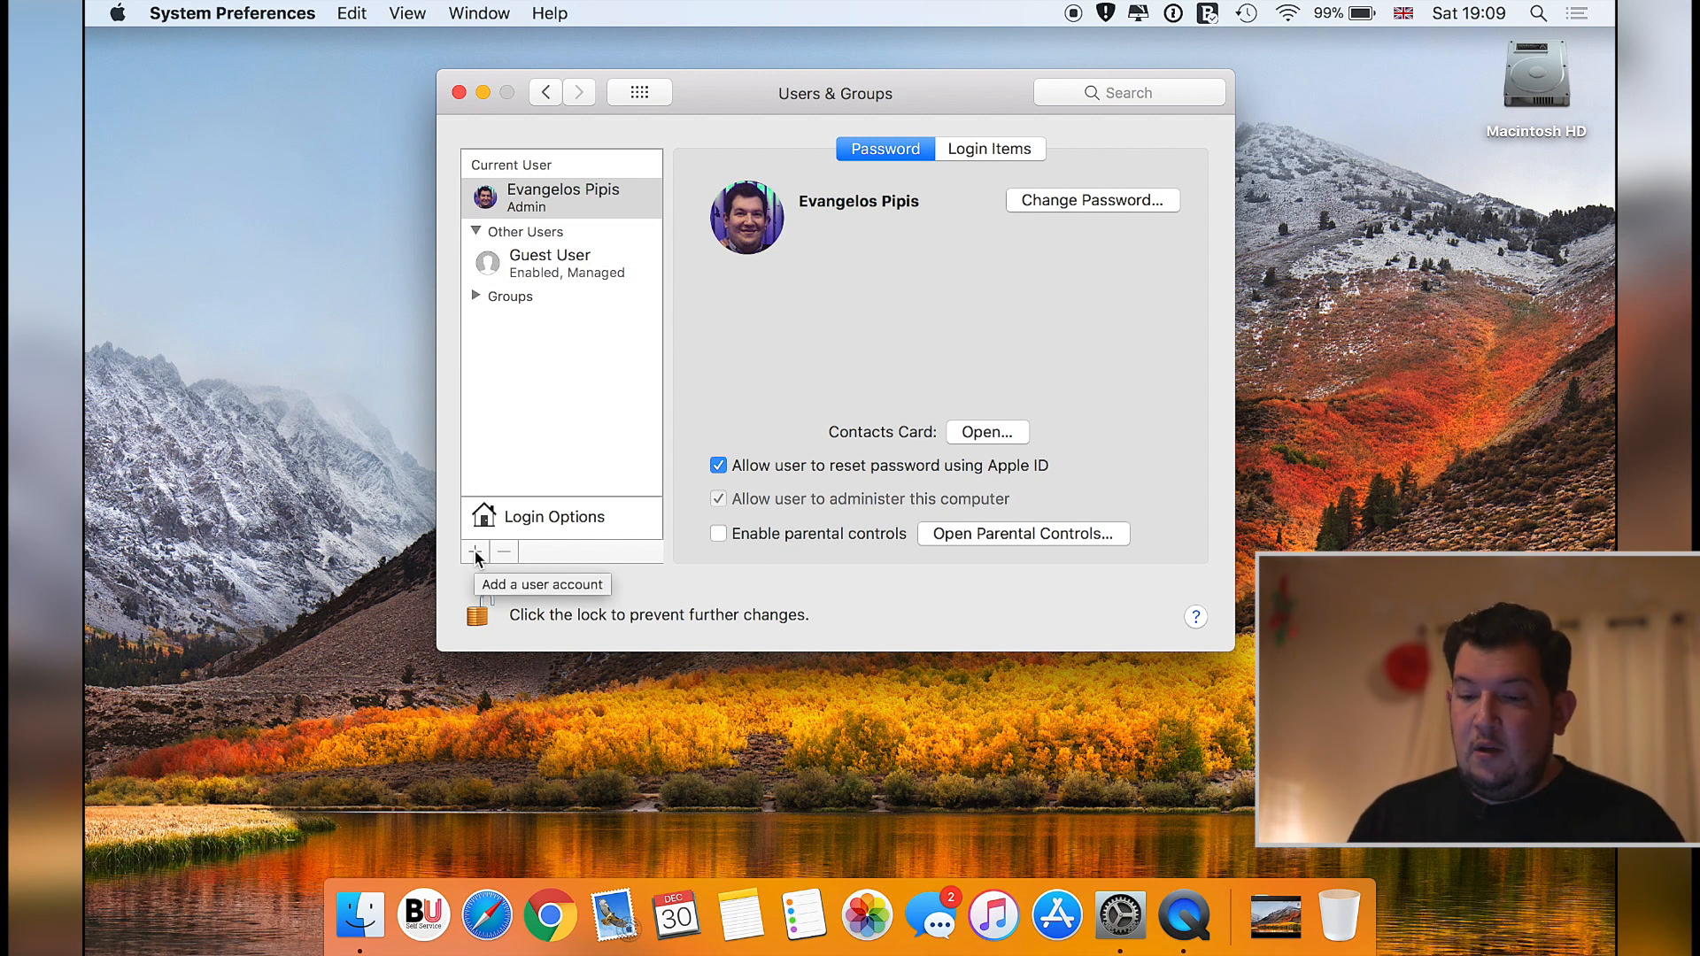
# Start a new user account of type Standard and fill in the user's full name and a short account name.
pyautogui.click(476, 553)
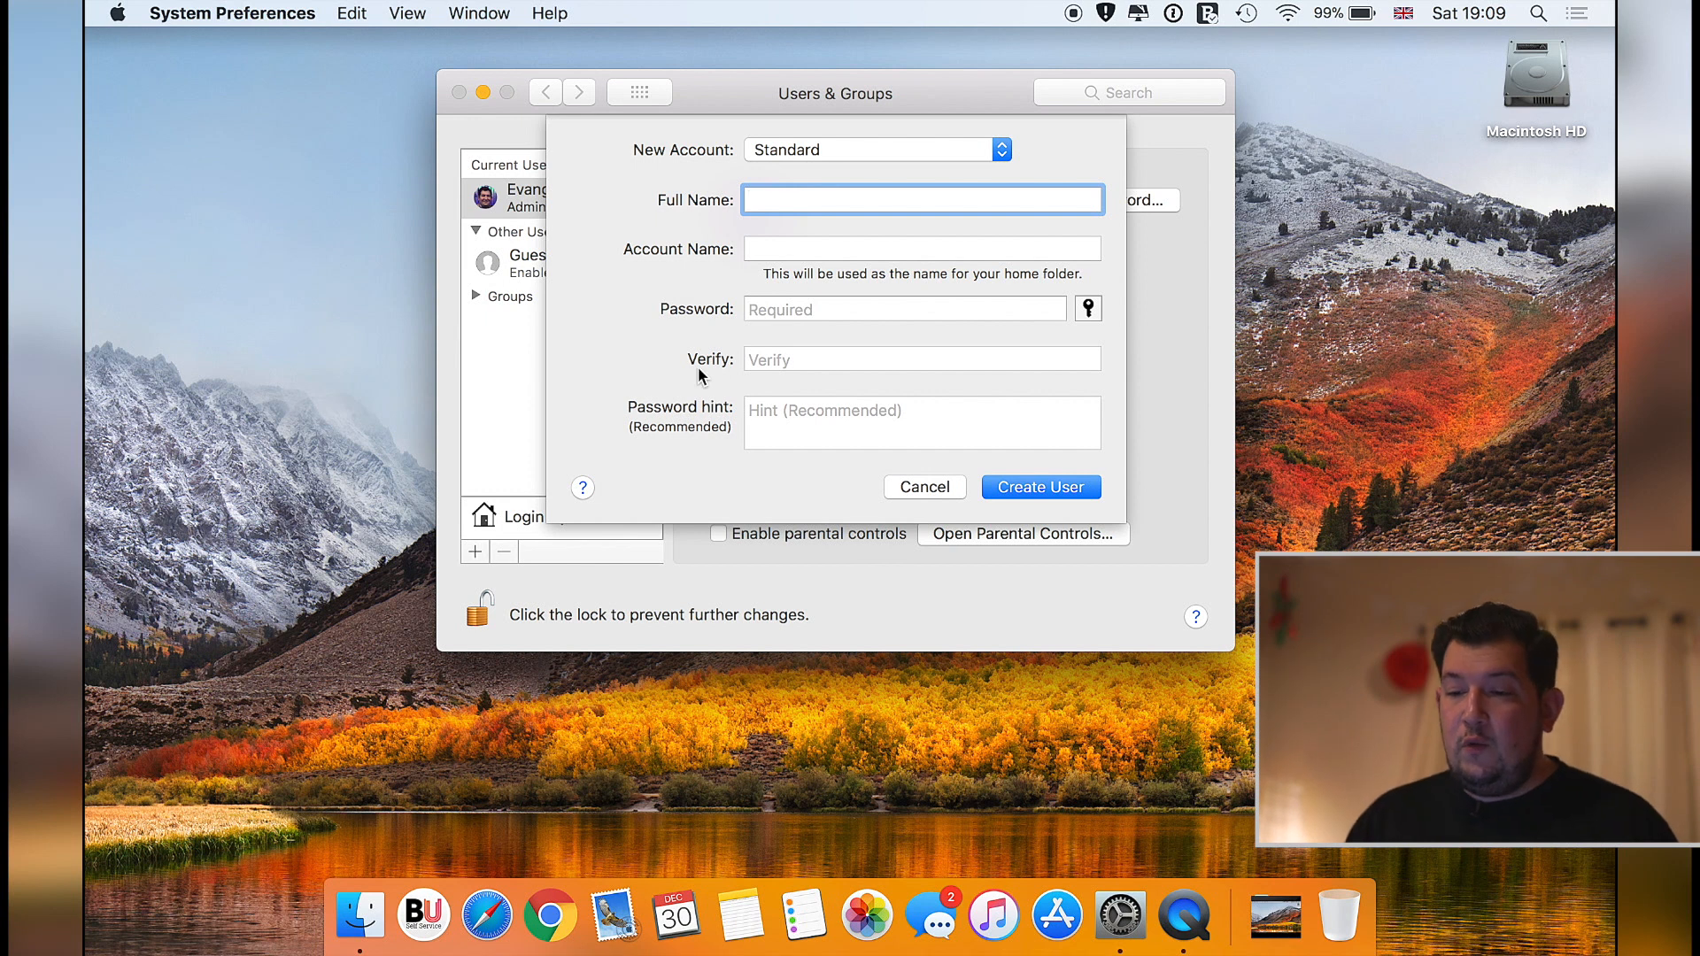
pyautogui.click(869, 151)
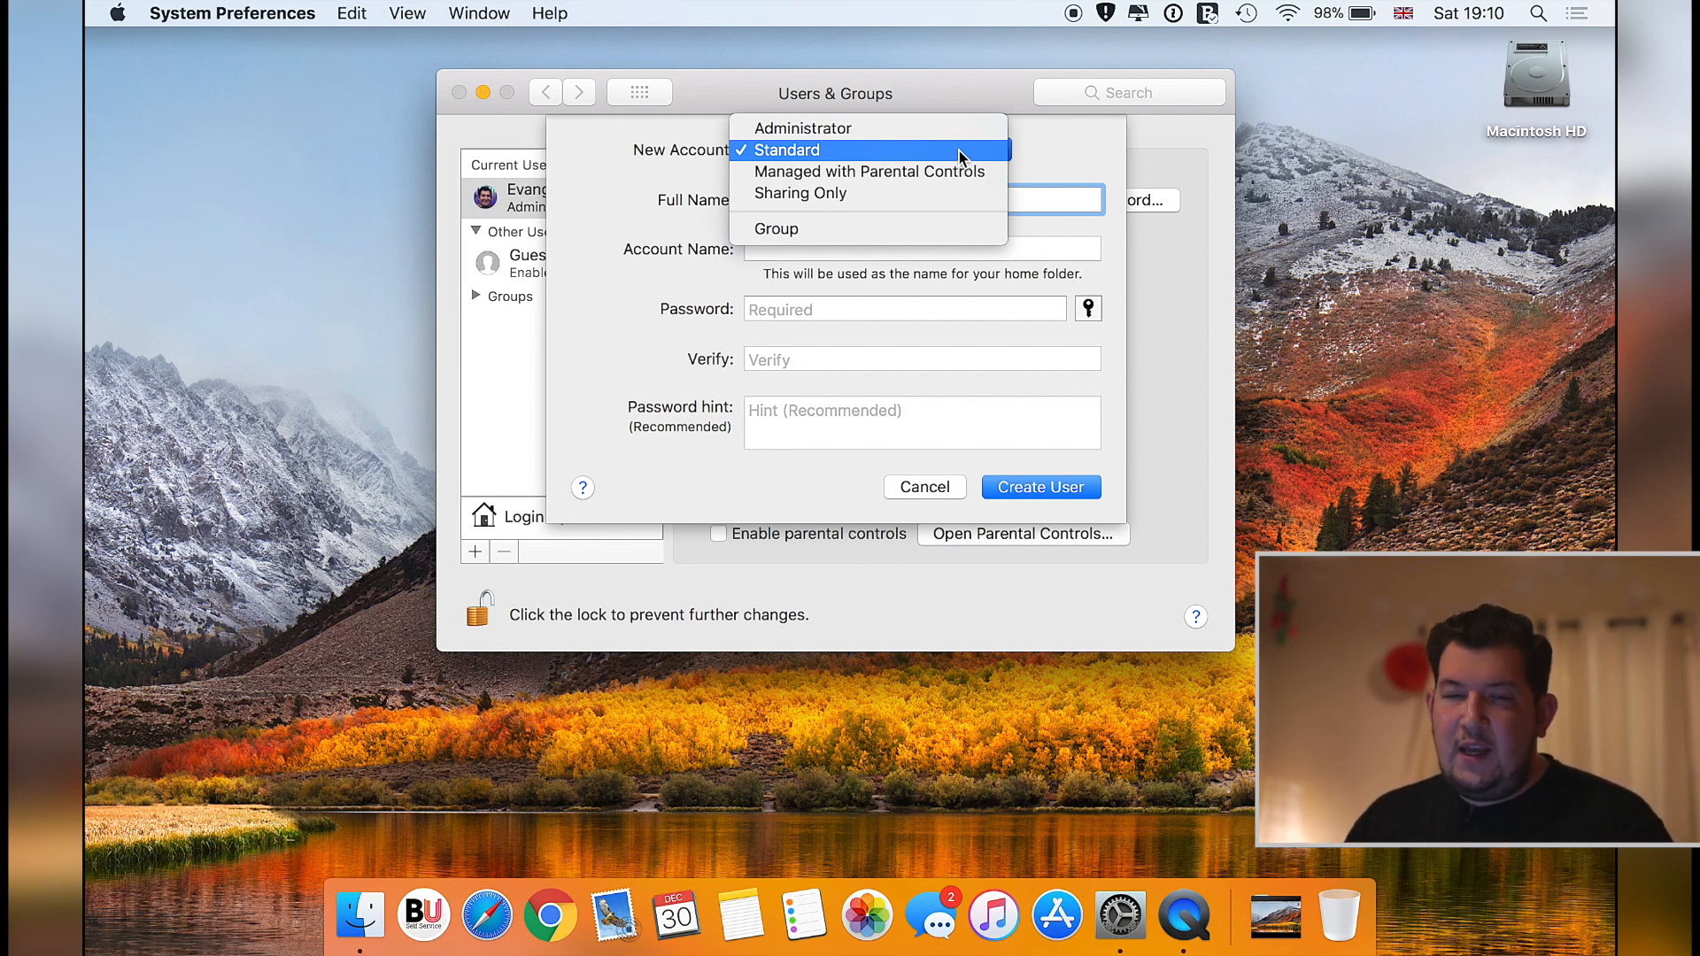
pyautogui.click(958, 153)
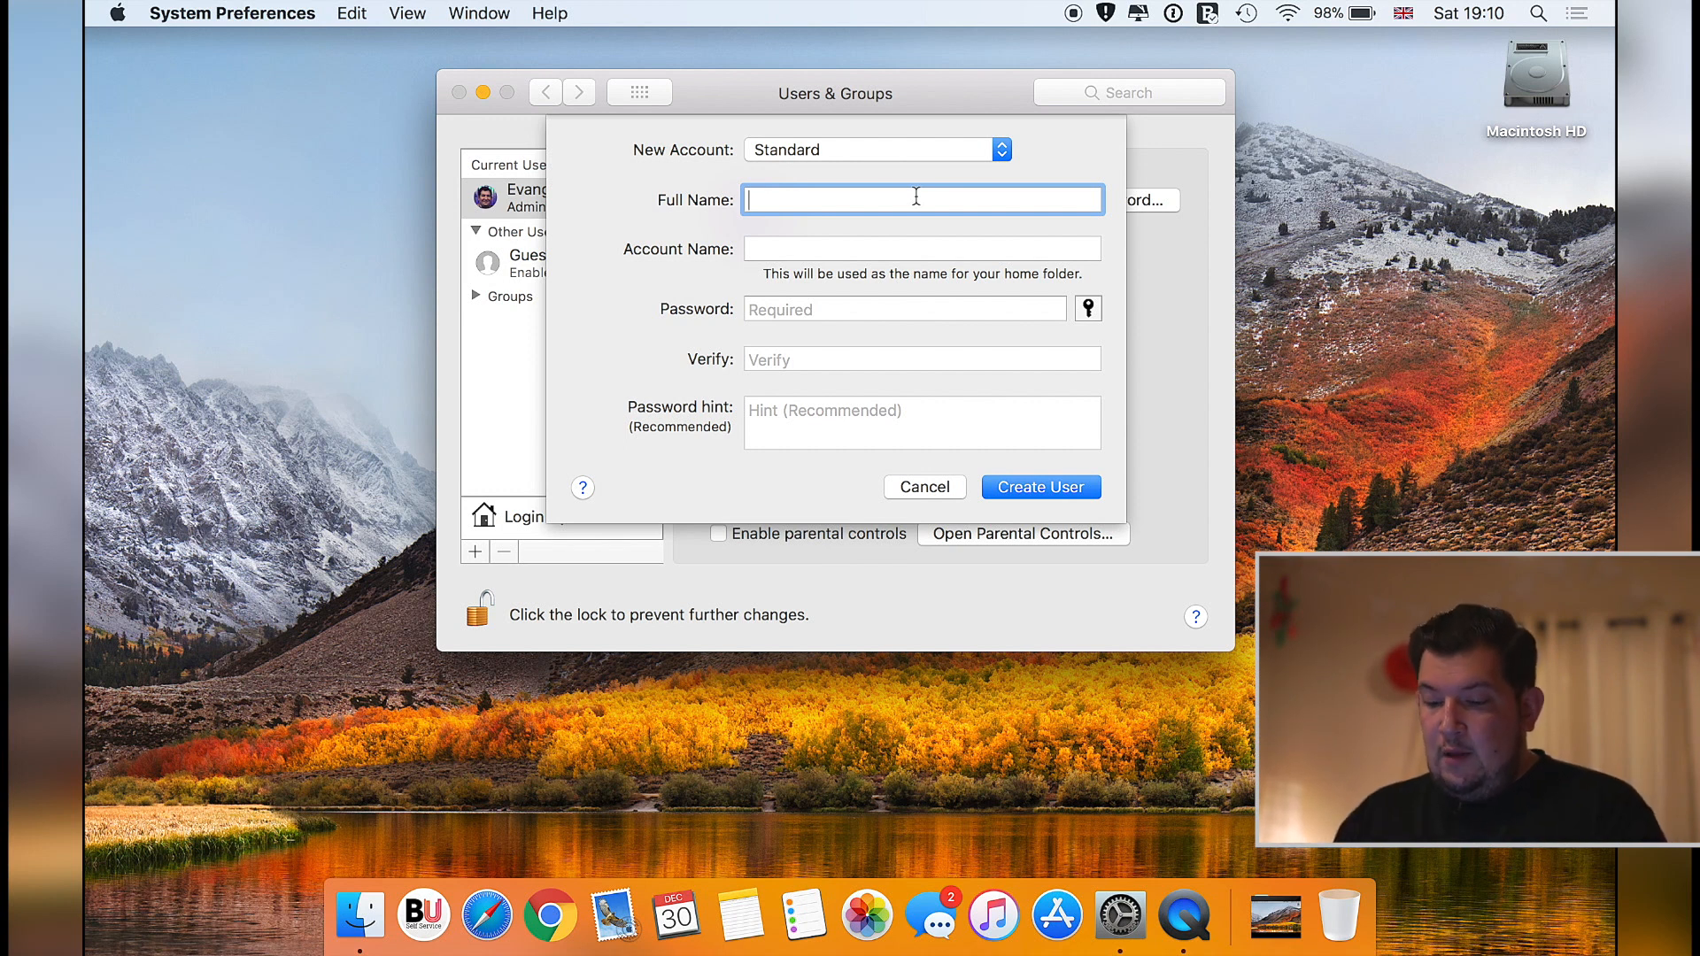
pyautogui.write('John A')
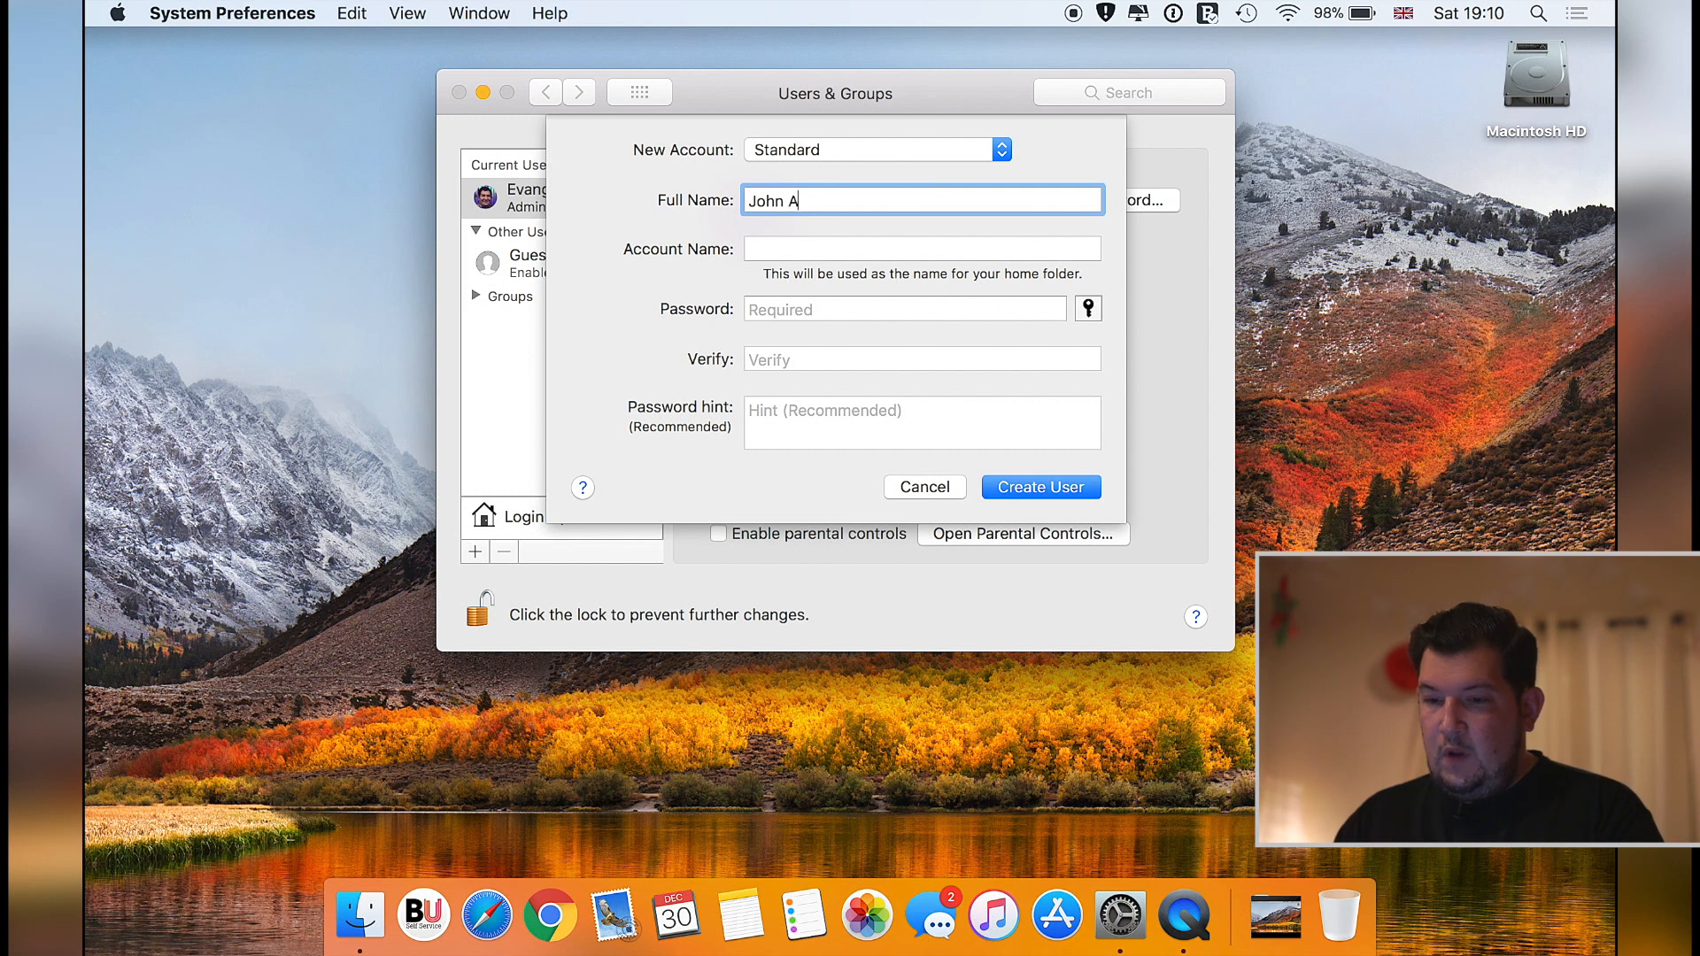
pyautogui.write('ppleseed')
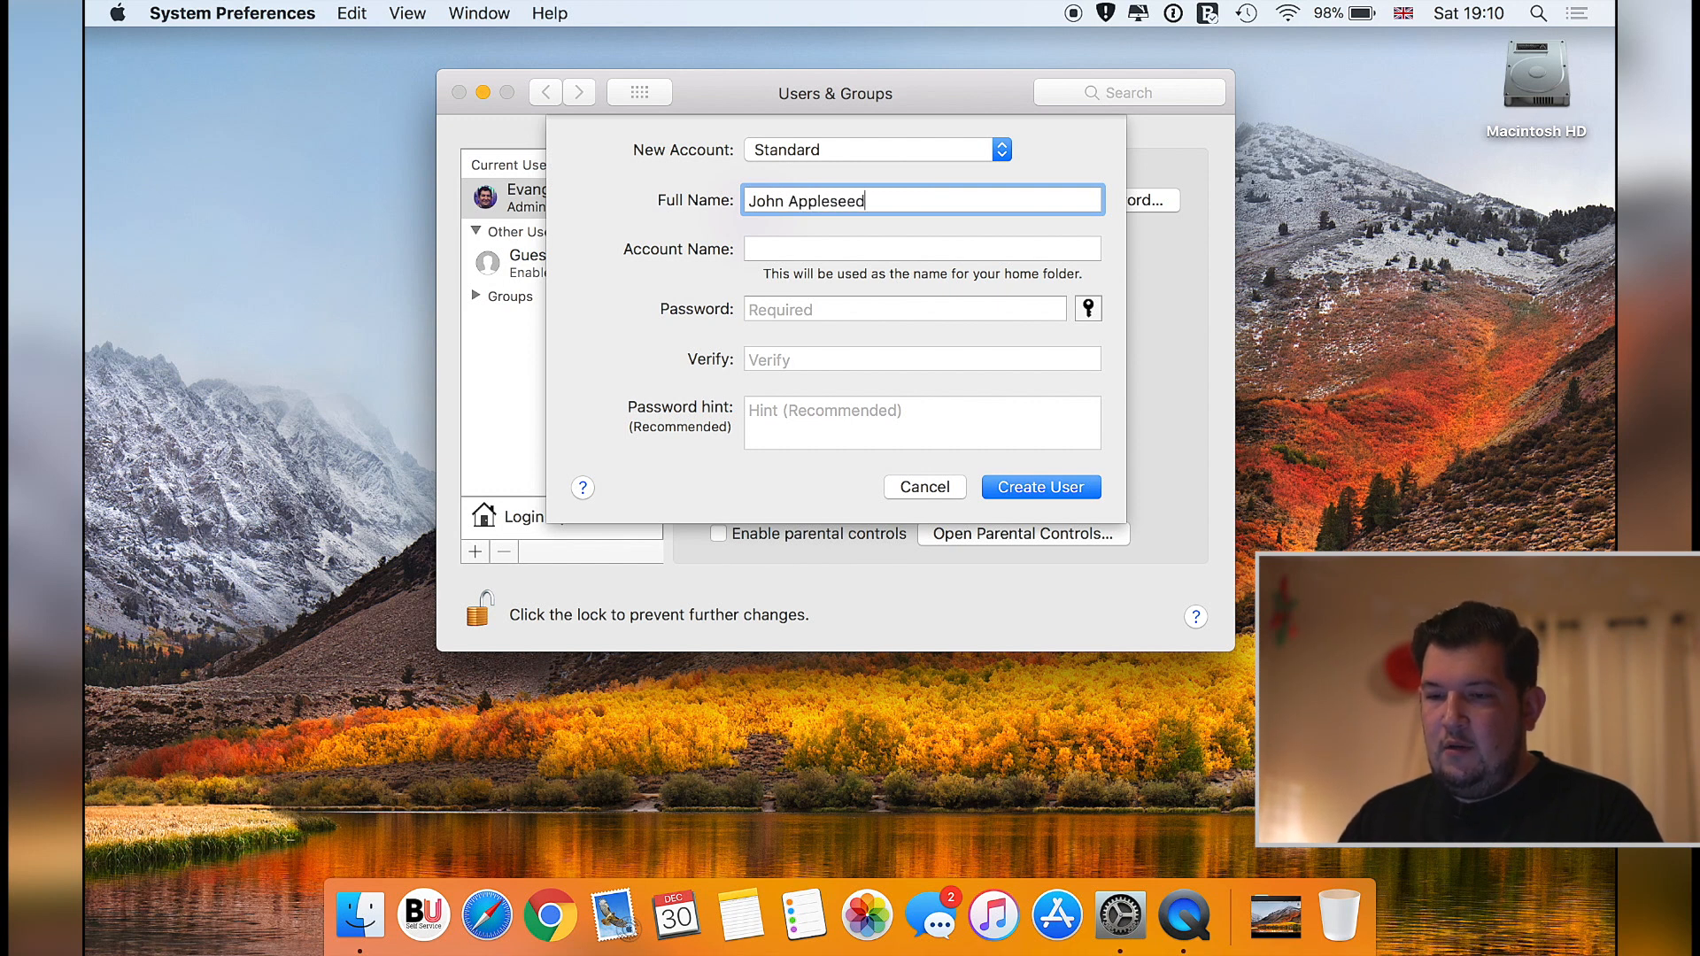
pyautogui.press('Tab')
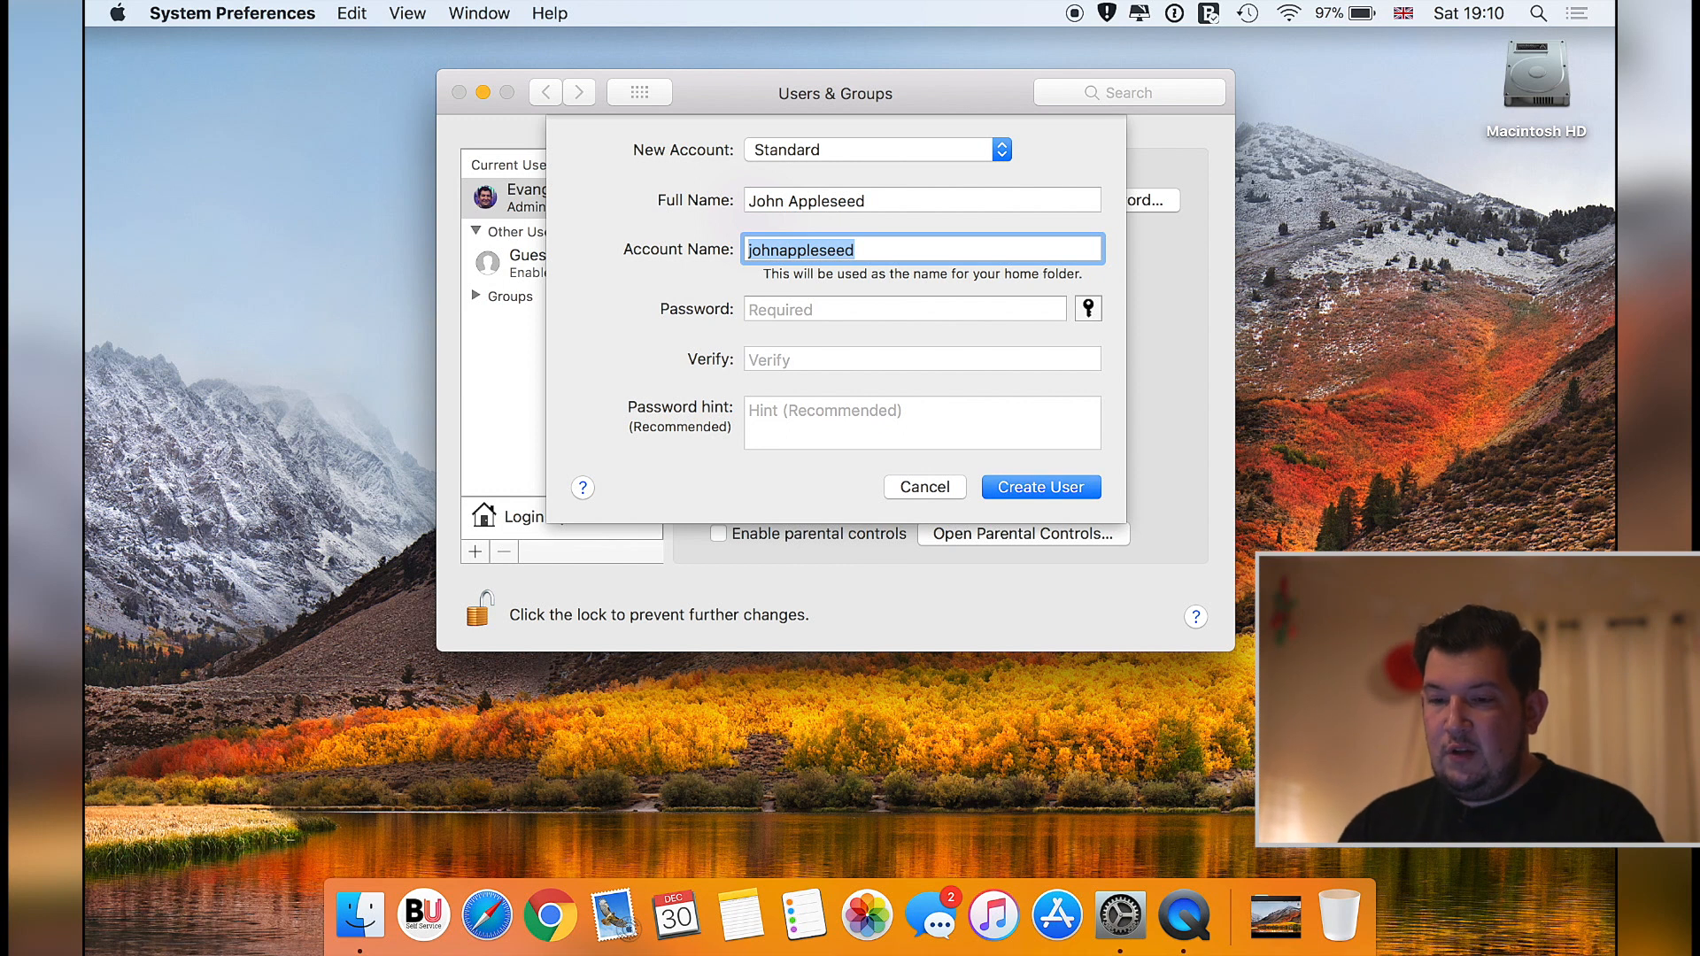
pyautogui.write('john')
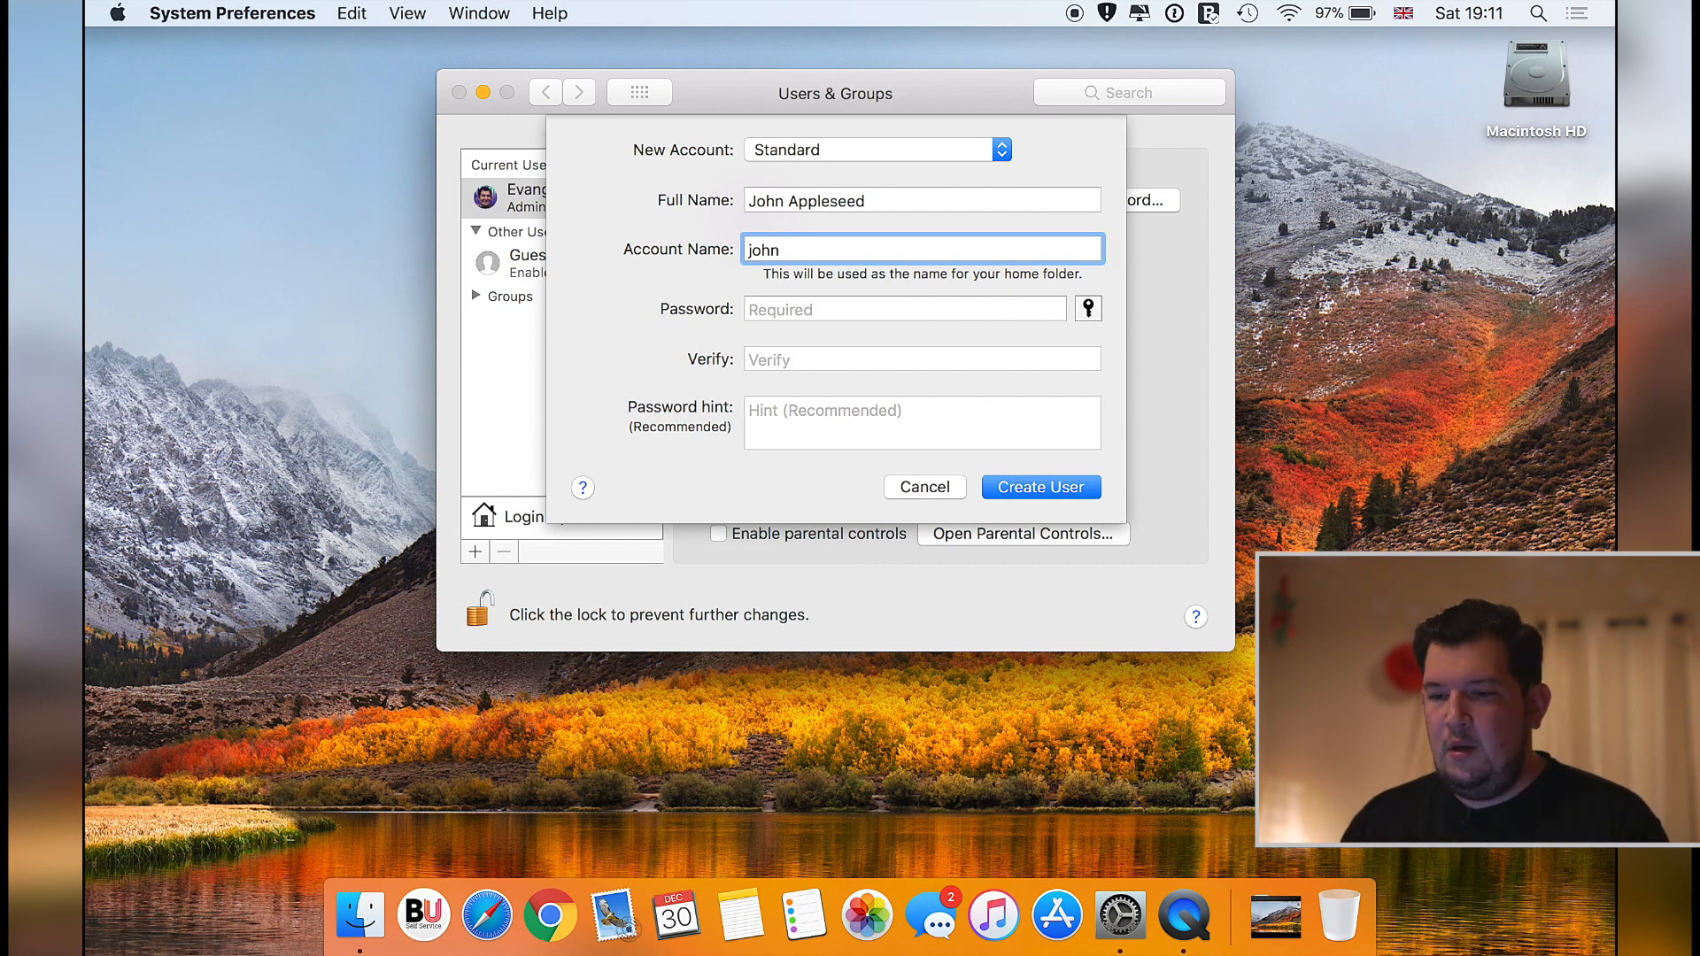
pyautogui.press('Tab')
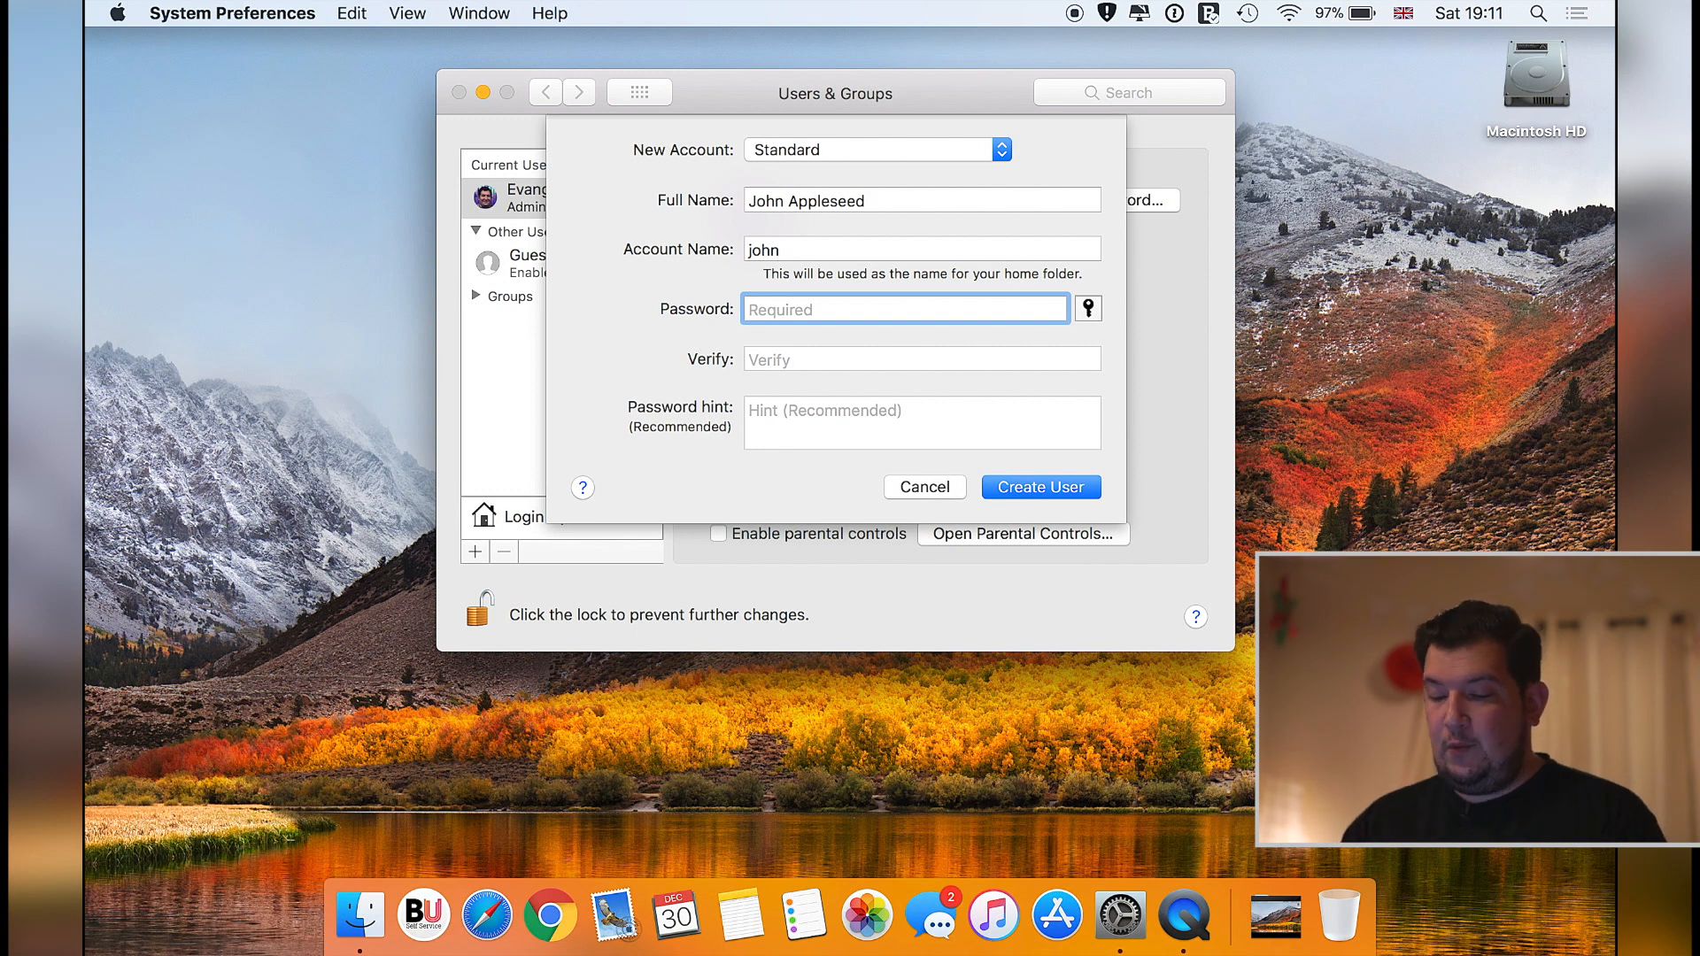
# Enter and verify the new account's password, leave the password hint empty, and create the user.
pyautogui.write('********')
pyautogui.press('Tab')
pyautogui.write('****')
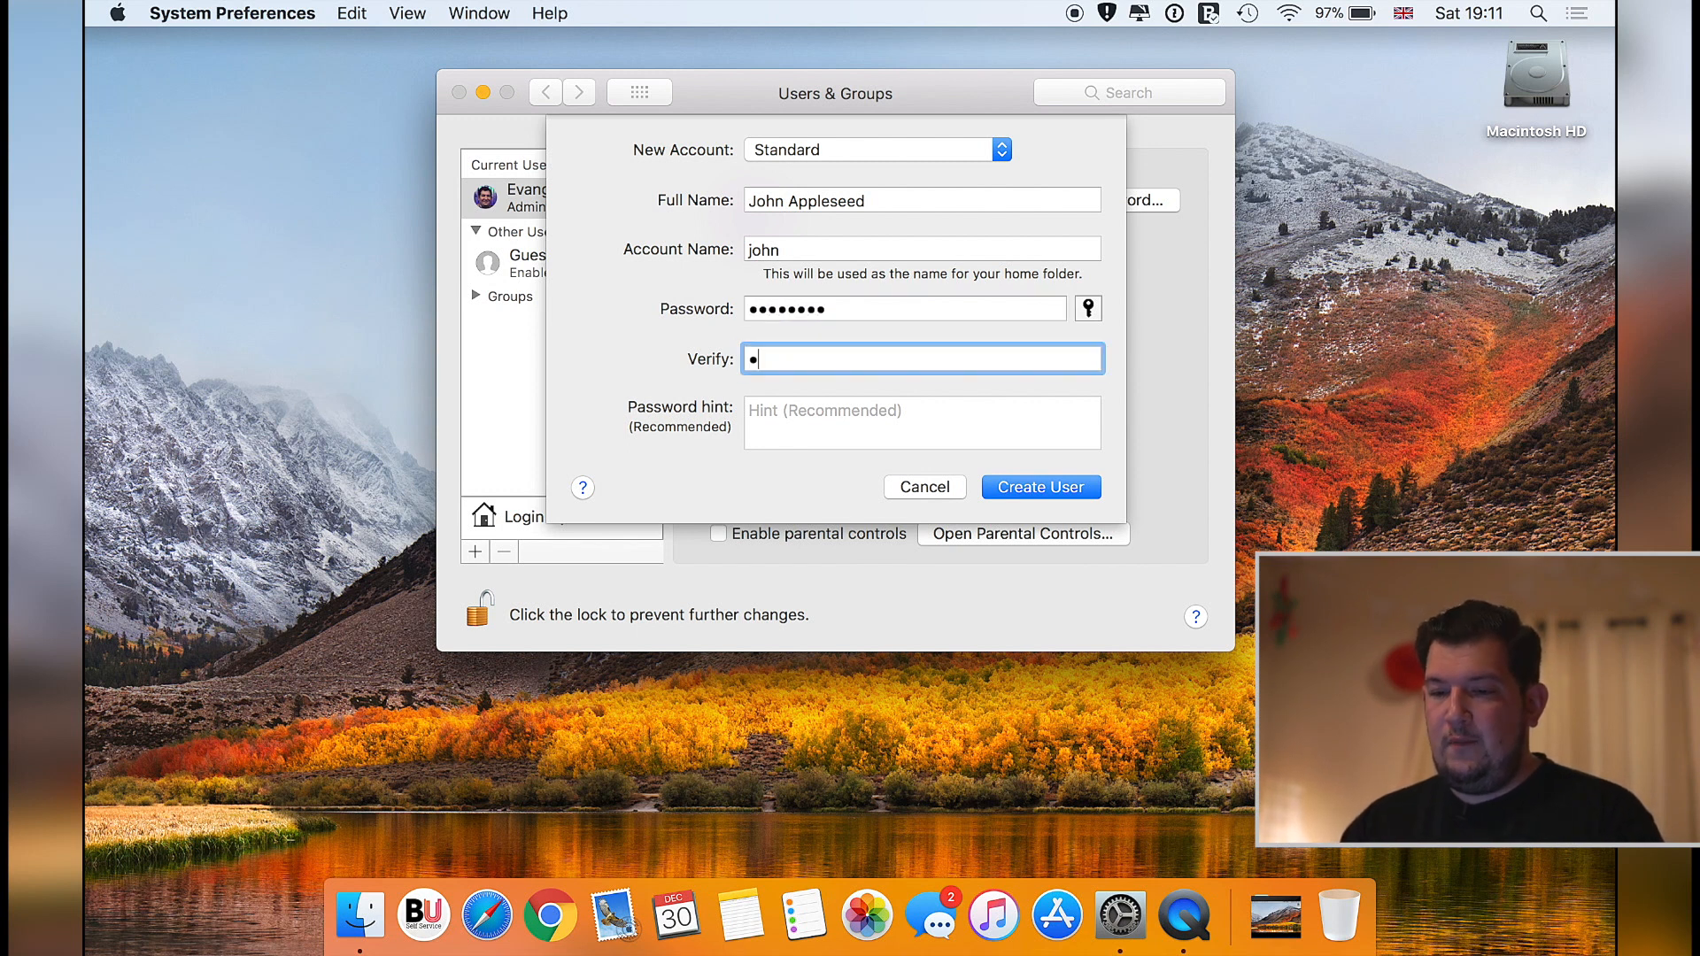
pyautogui.write('****')
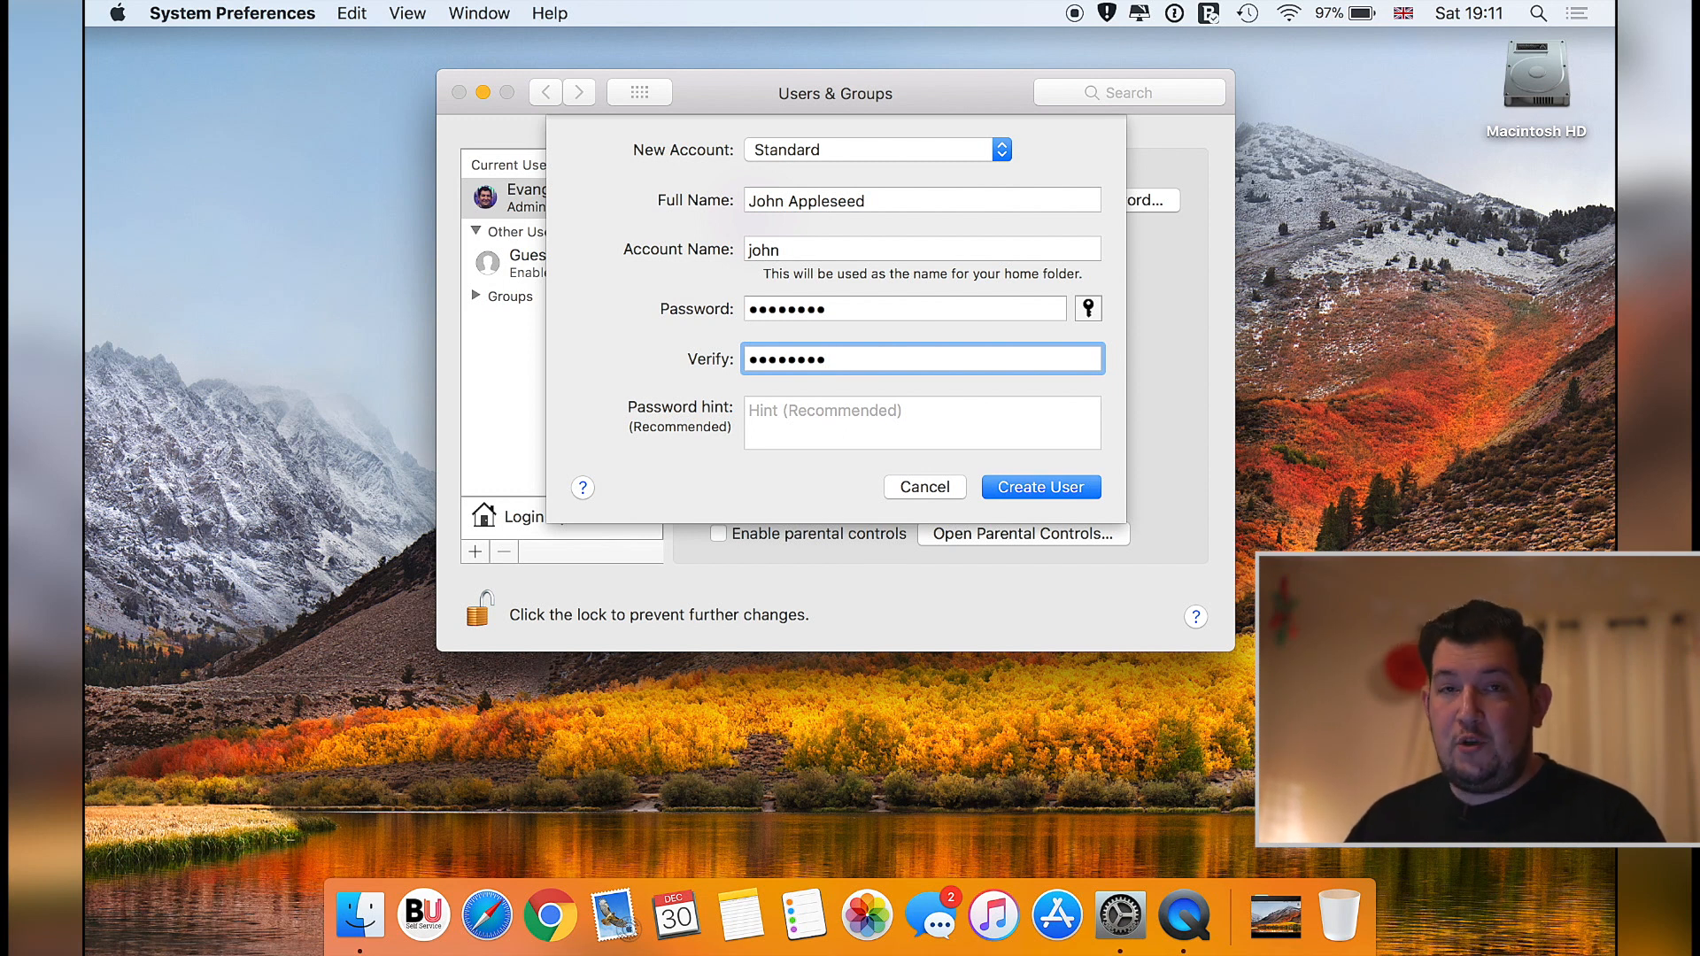
pyautogui.press('Tab')
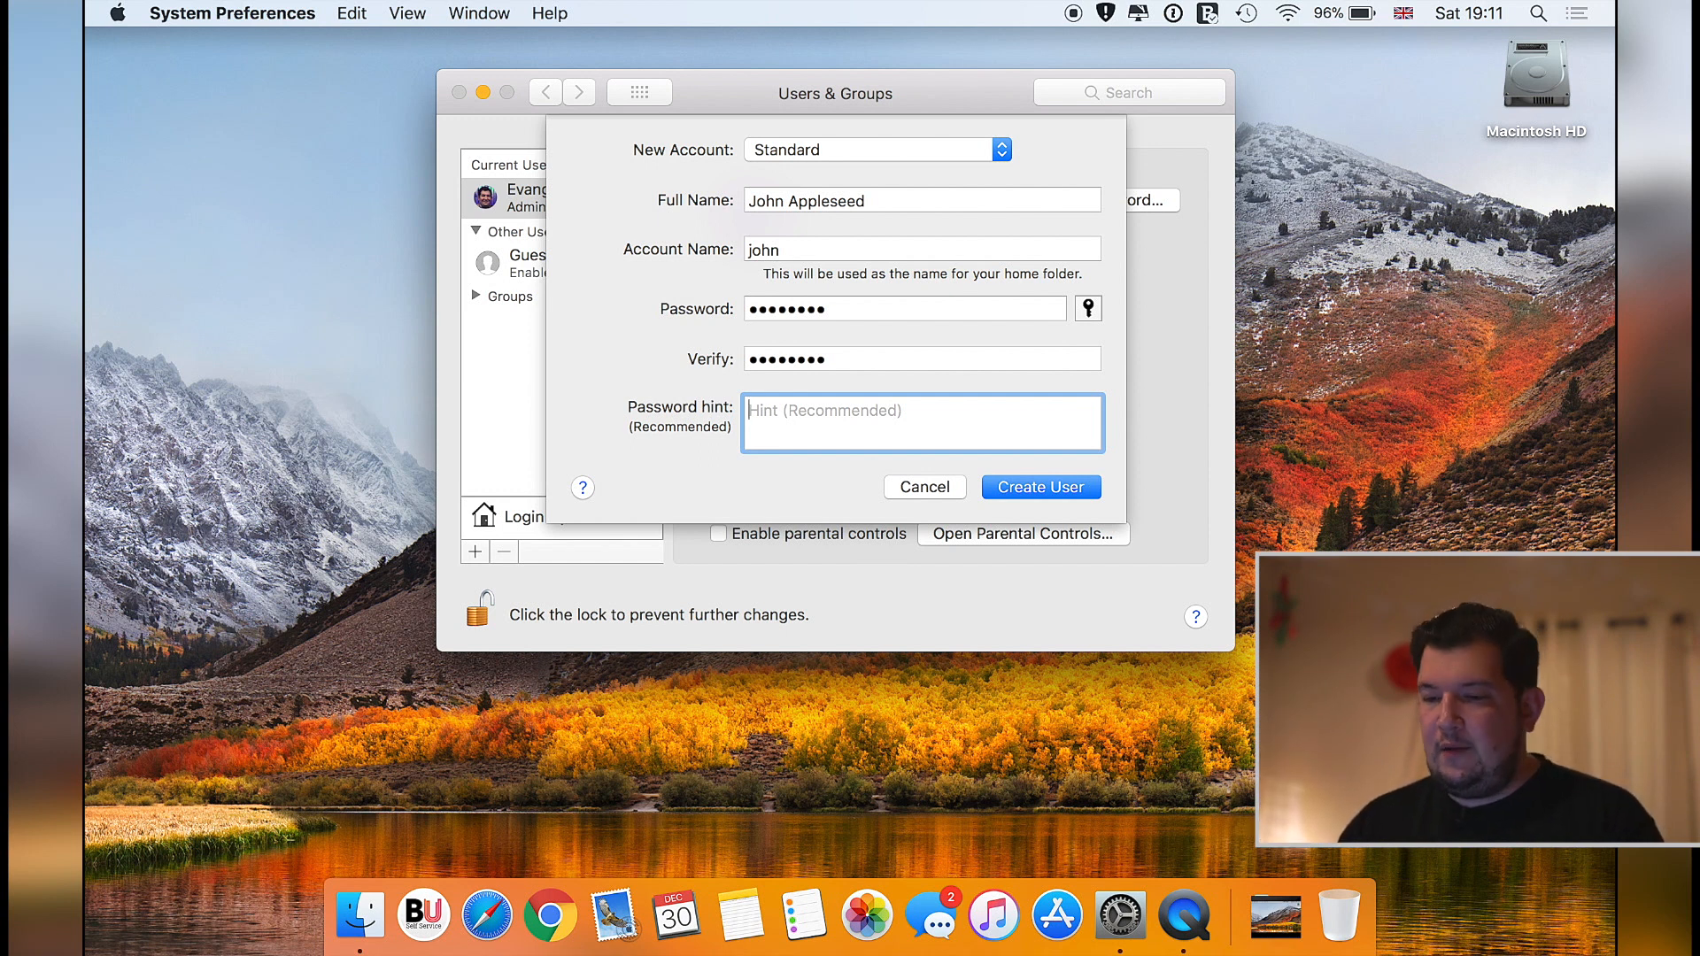
pyautogui.click(1056, 490)
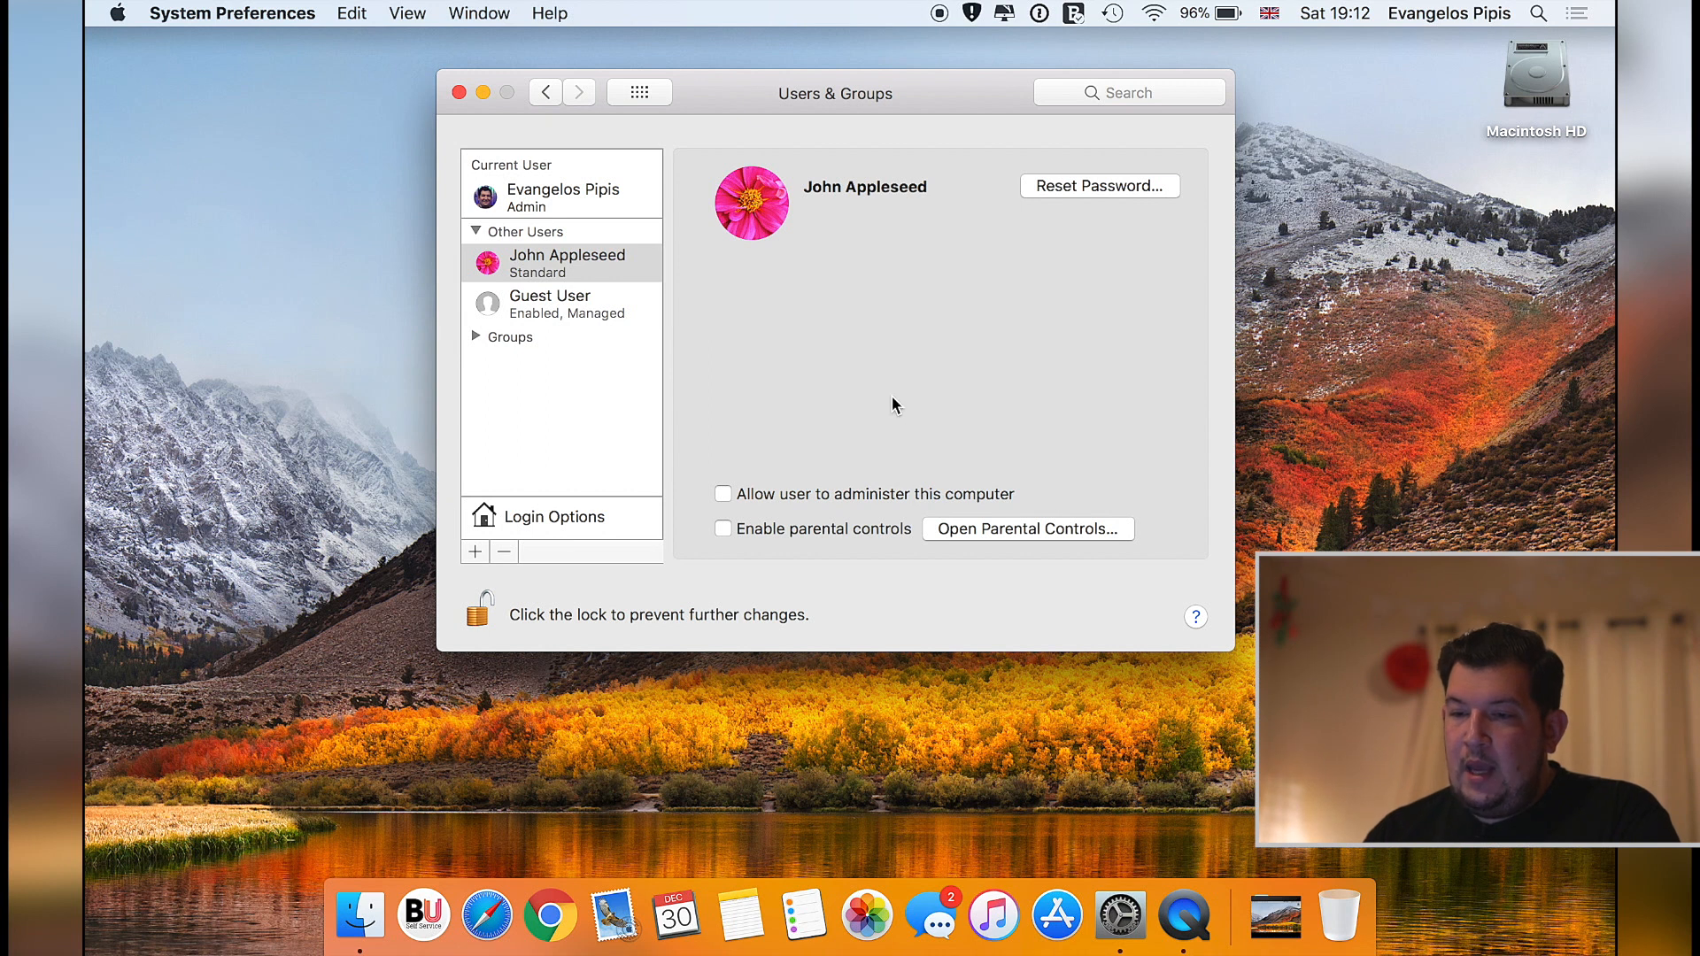
# Change the new user's account picture to the green chalkboard image from the default pictures.
pyautogui.click(756, 228)
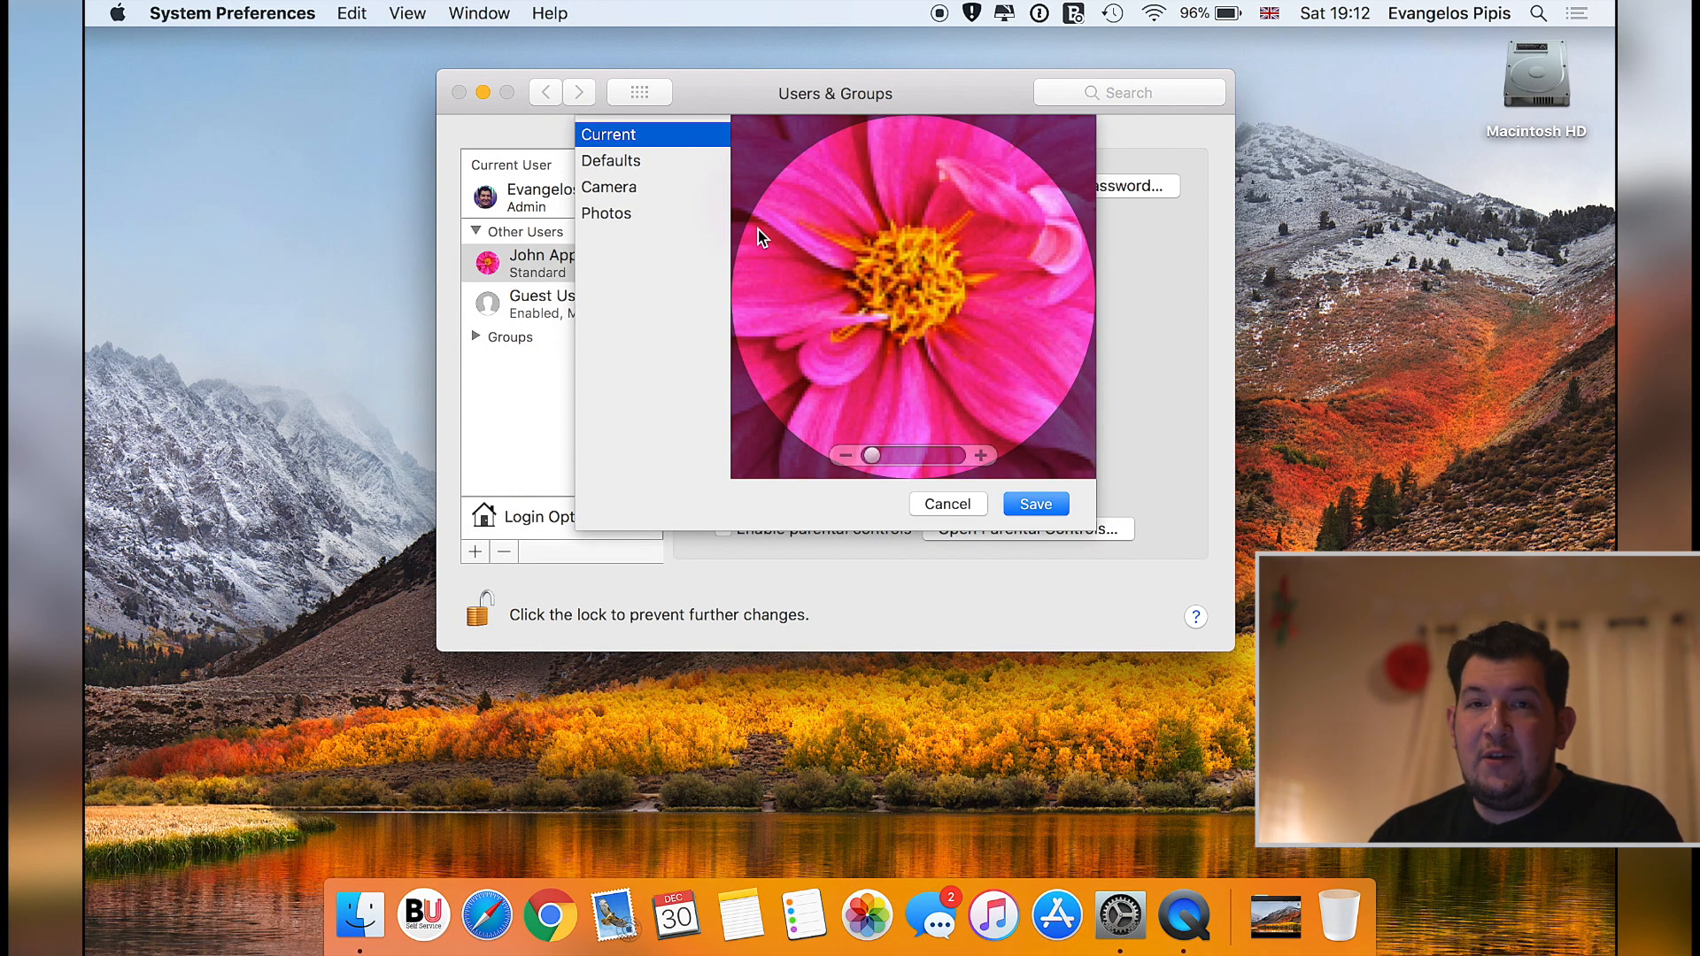
pyautogui.click(619, 162)
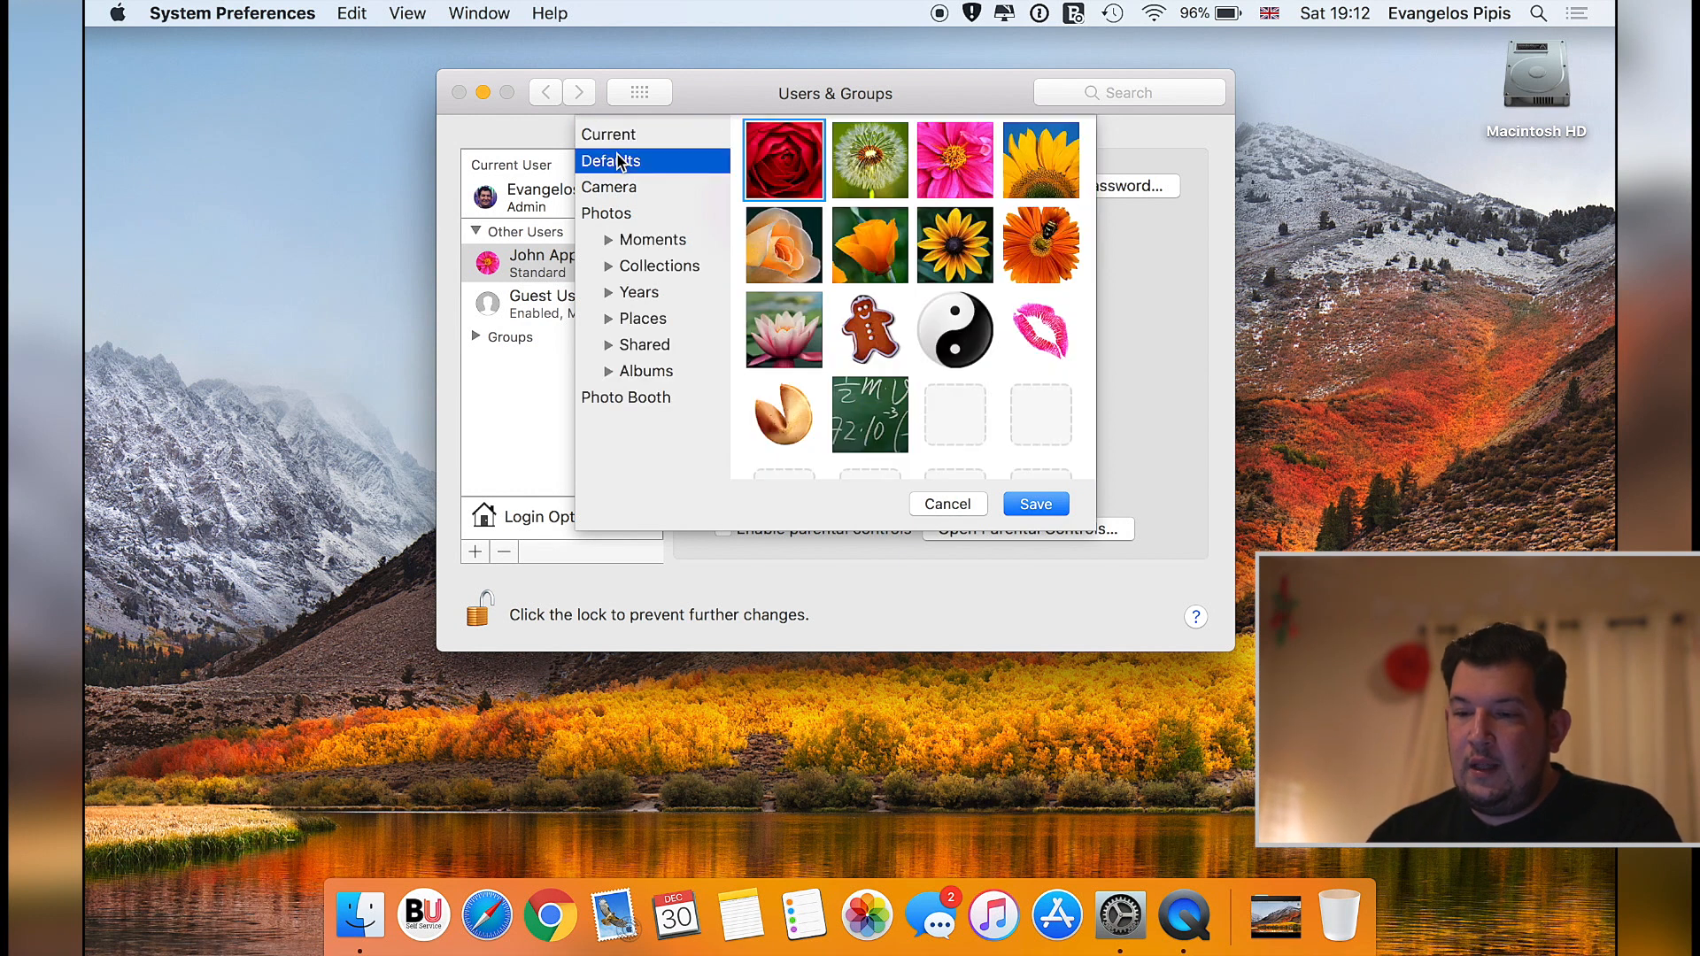
pyautogui.click(890, 425)
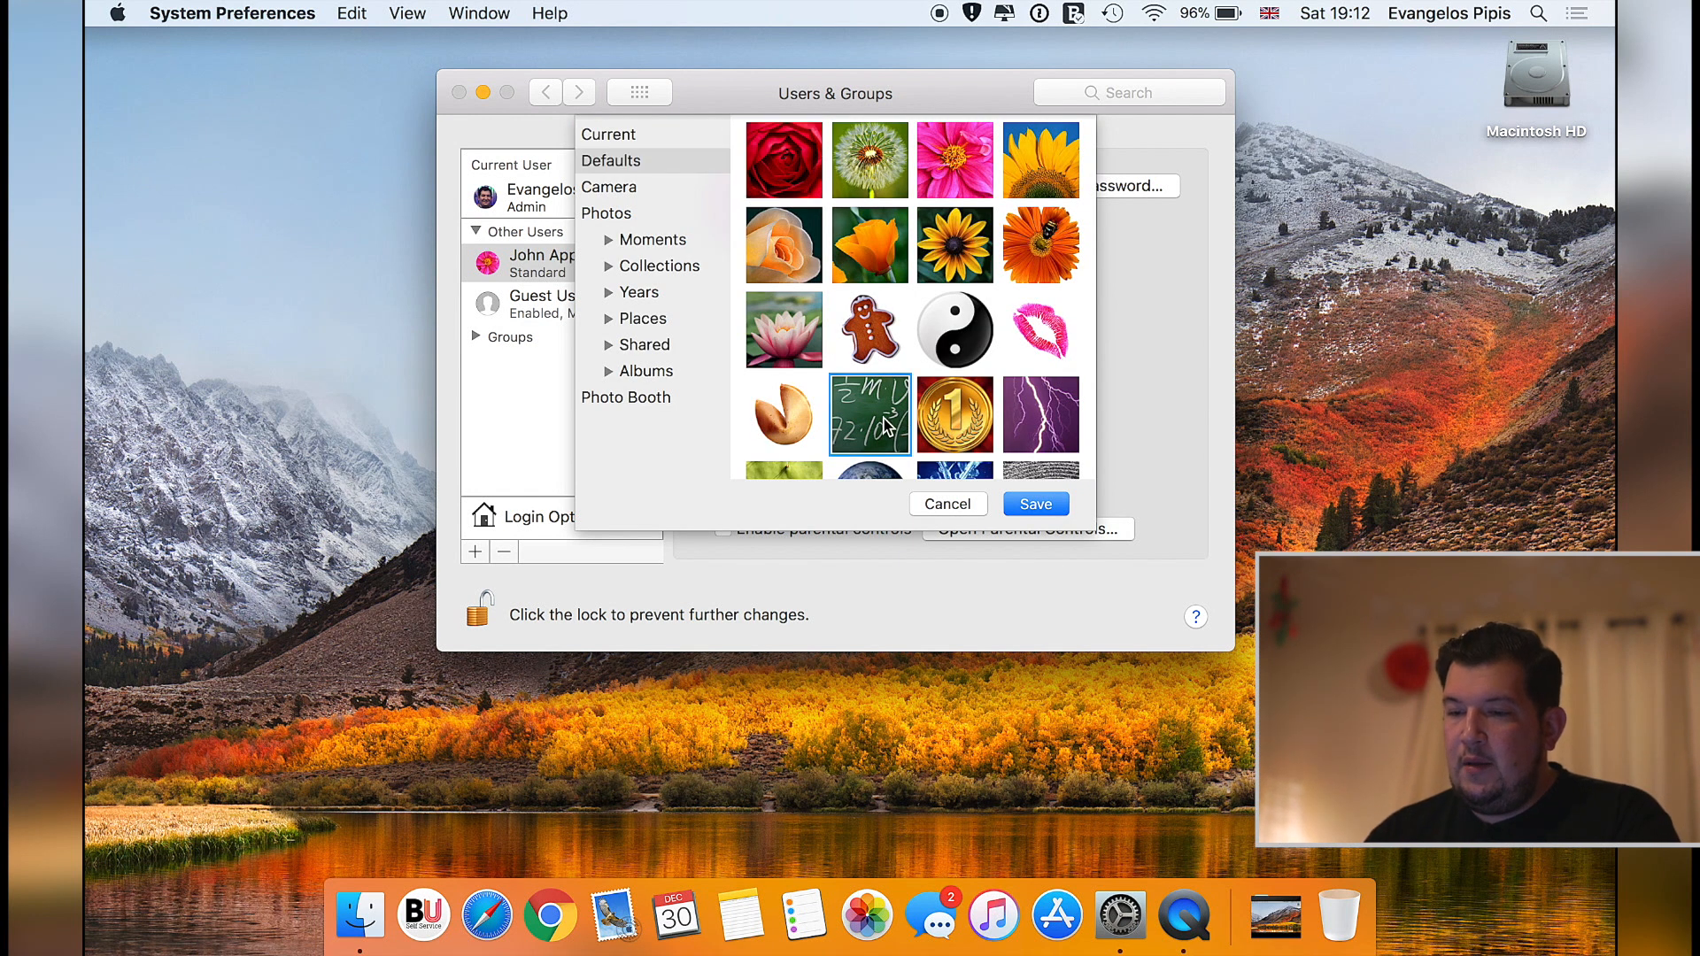
pyautogui.click(1051, 504)
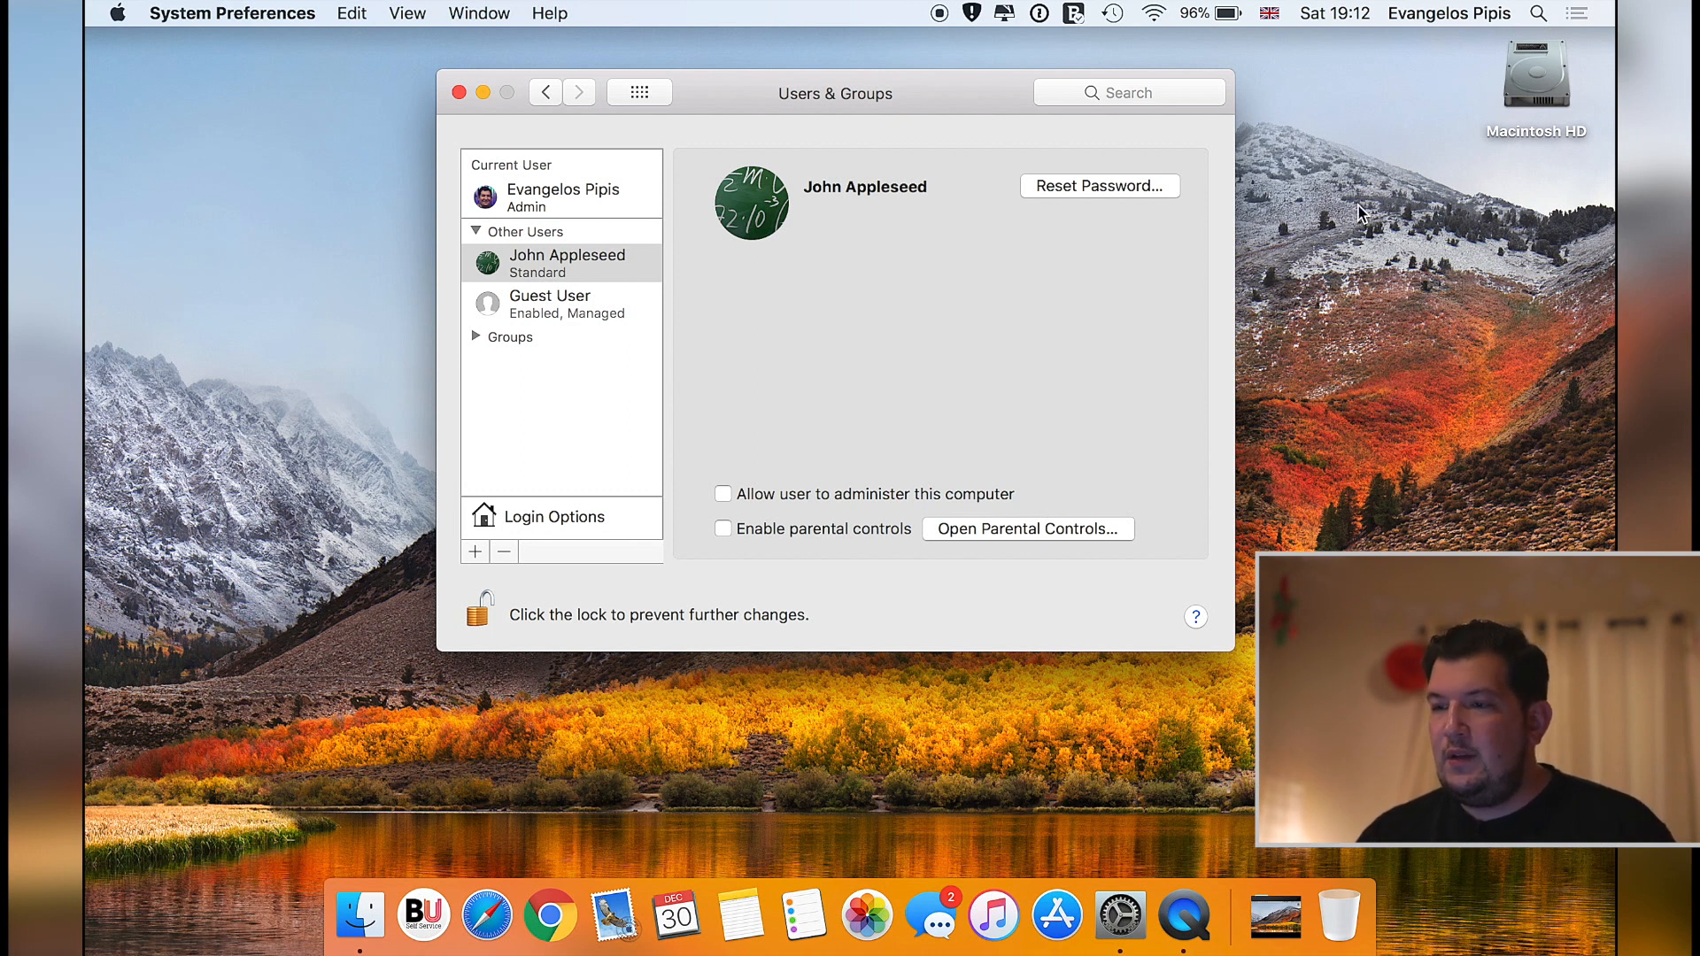
# Examine which accounts and options the fast user switching menu offers.
pyautogui.click(1465, 14)
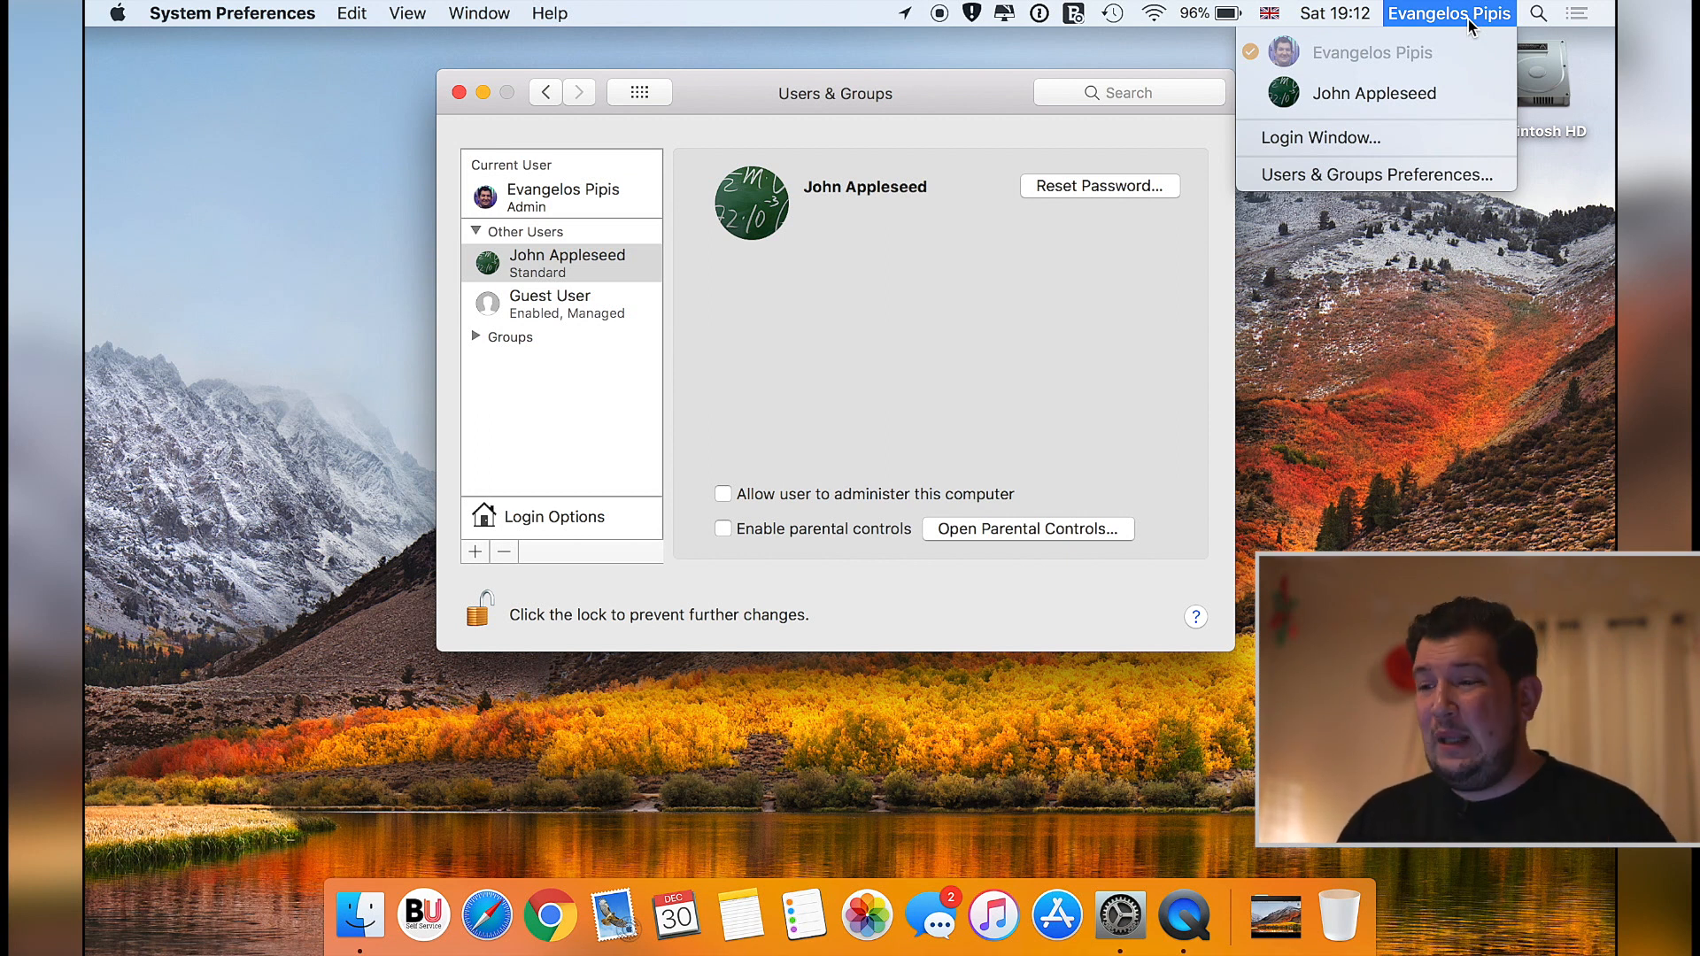
pyautogui.click(1468, 19)
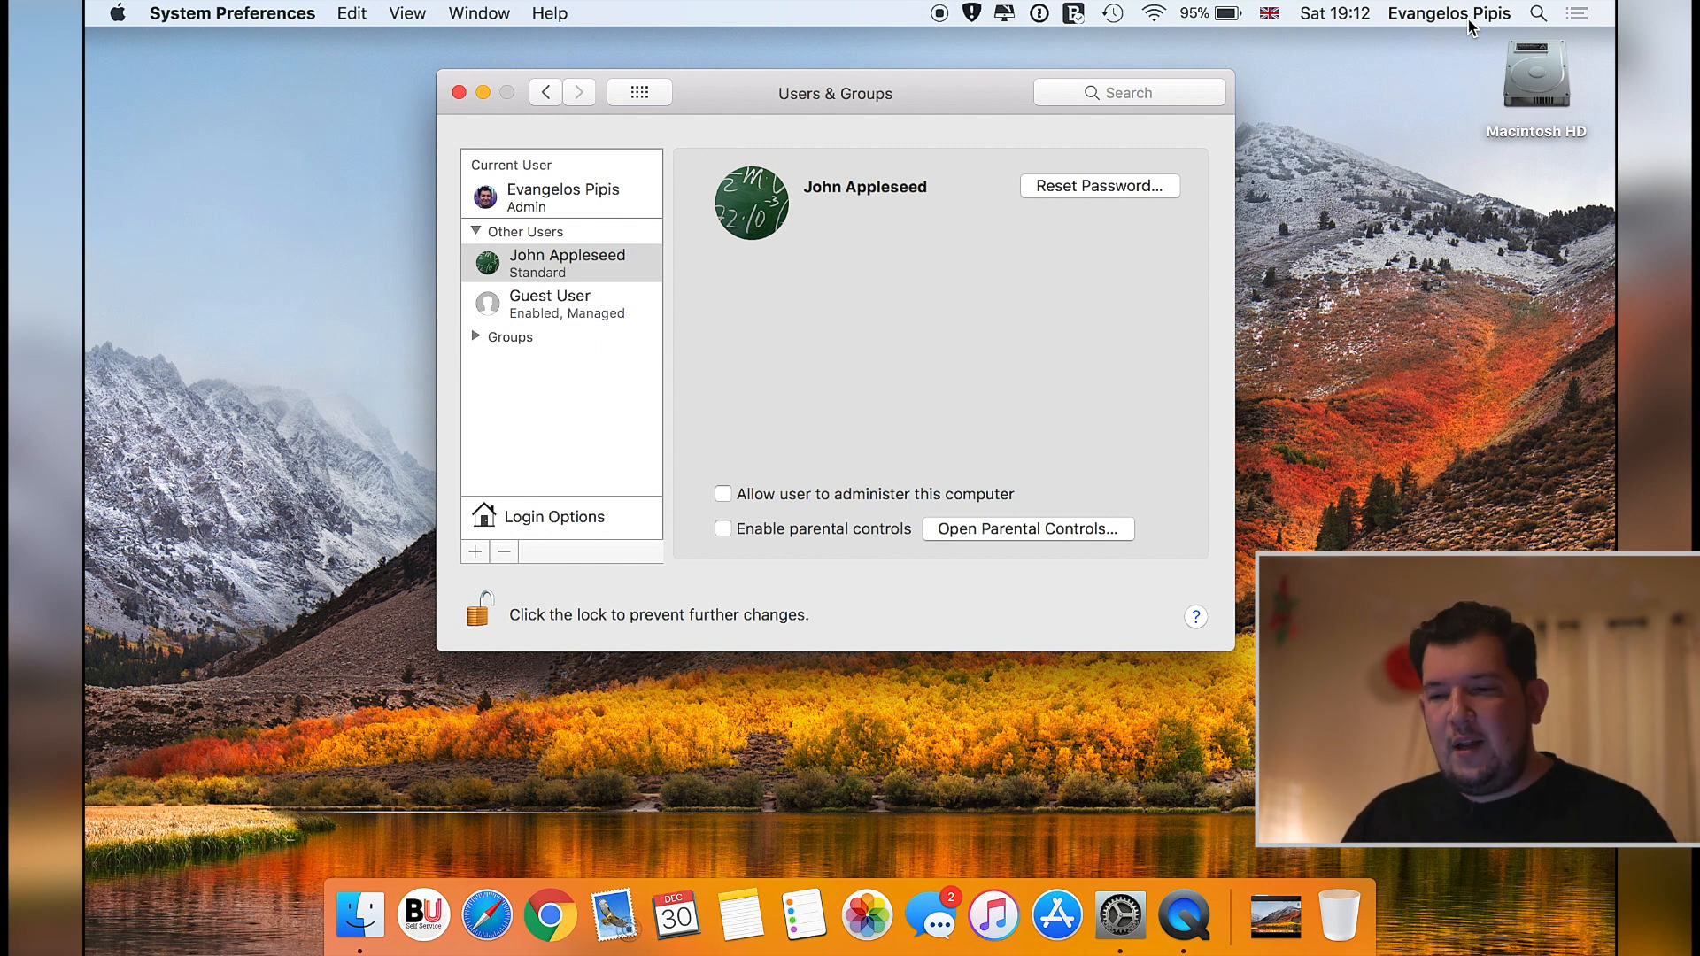
pyautogui.click(1468, 19)
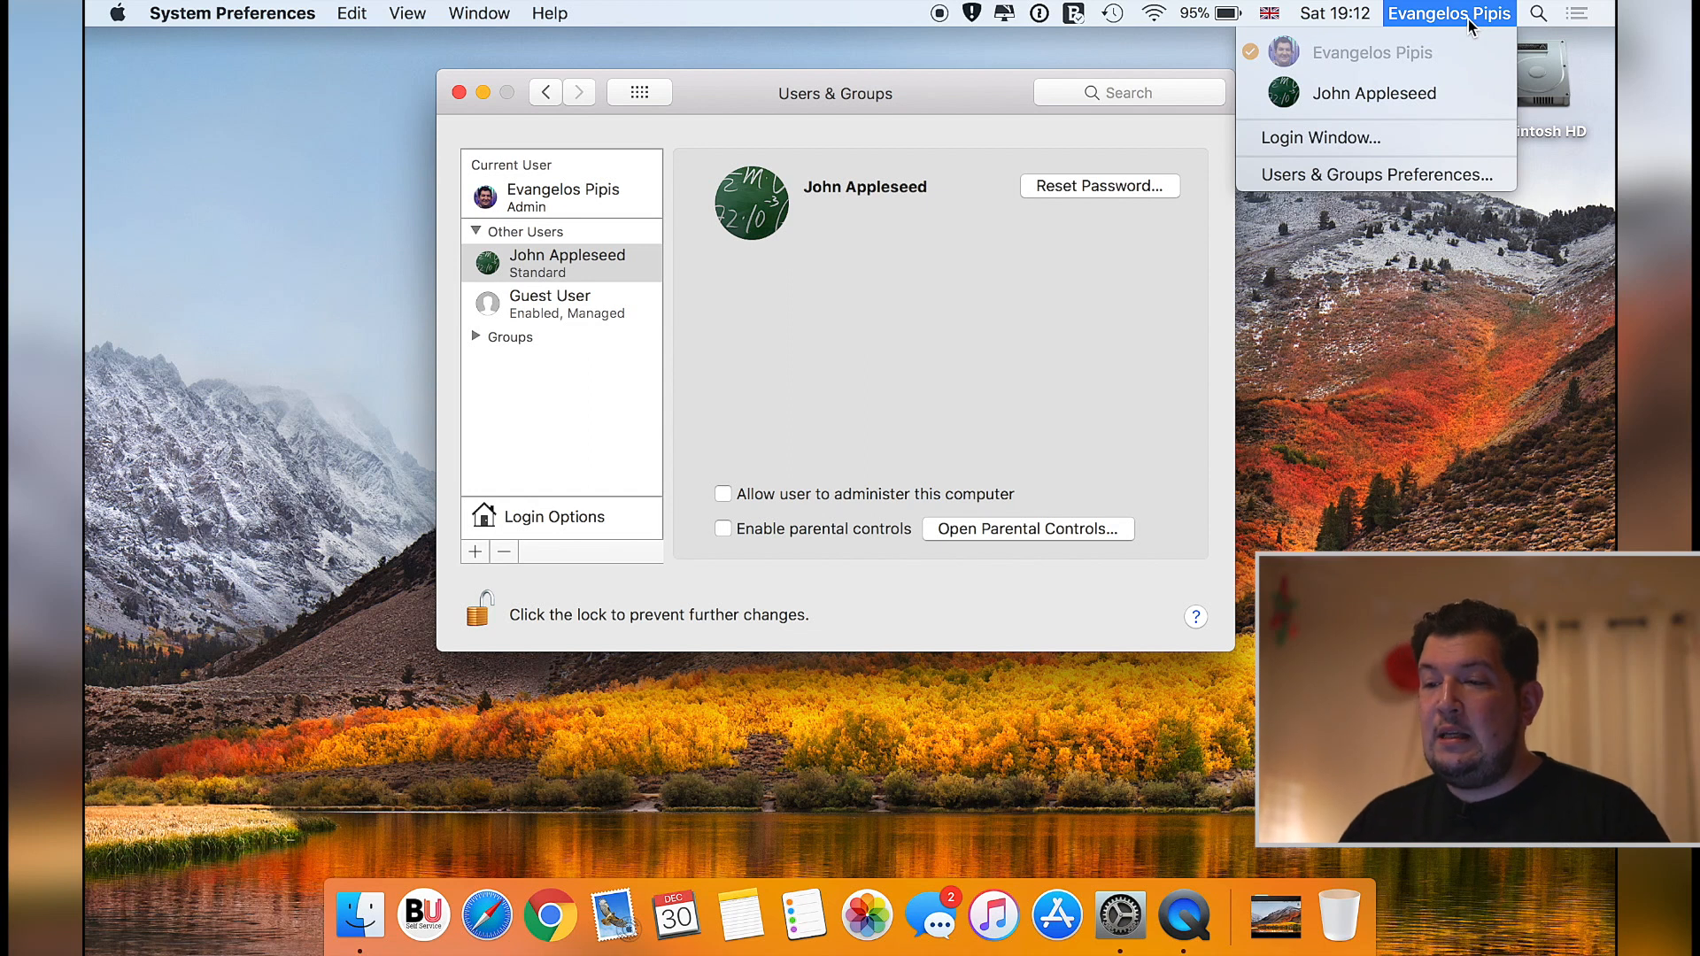
pyautogui.click(1468, 20)
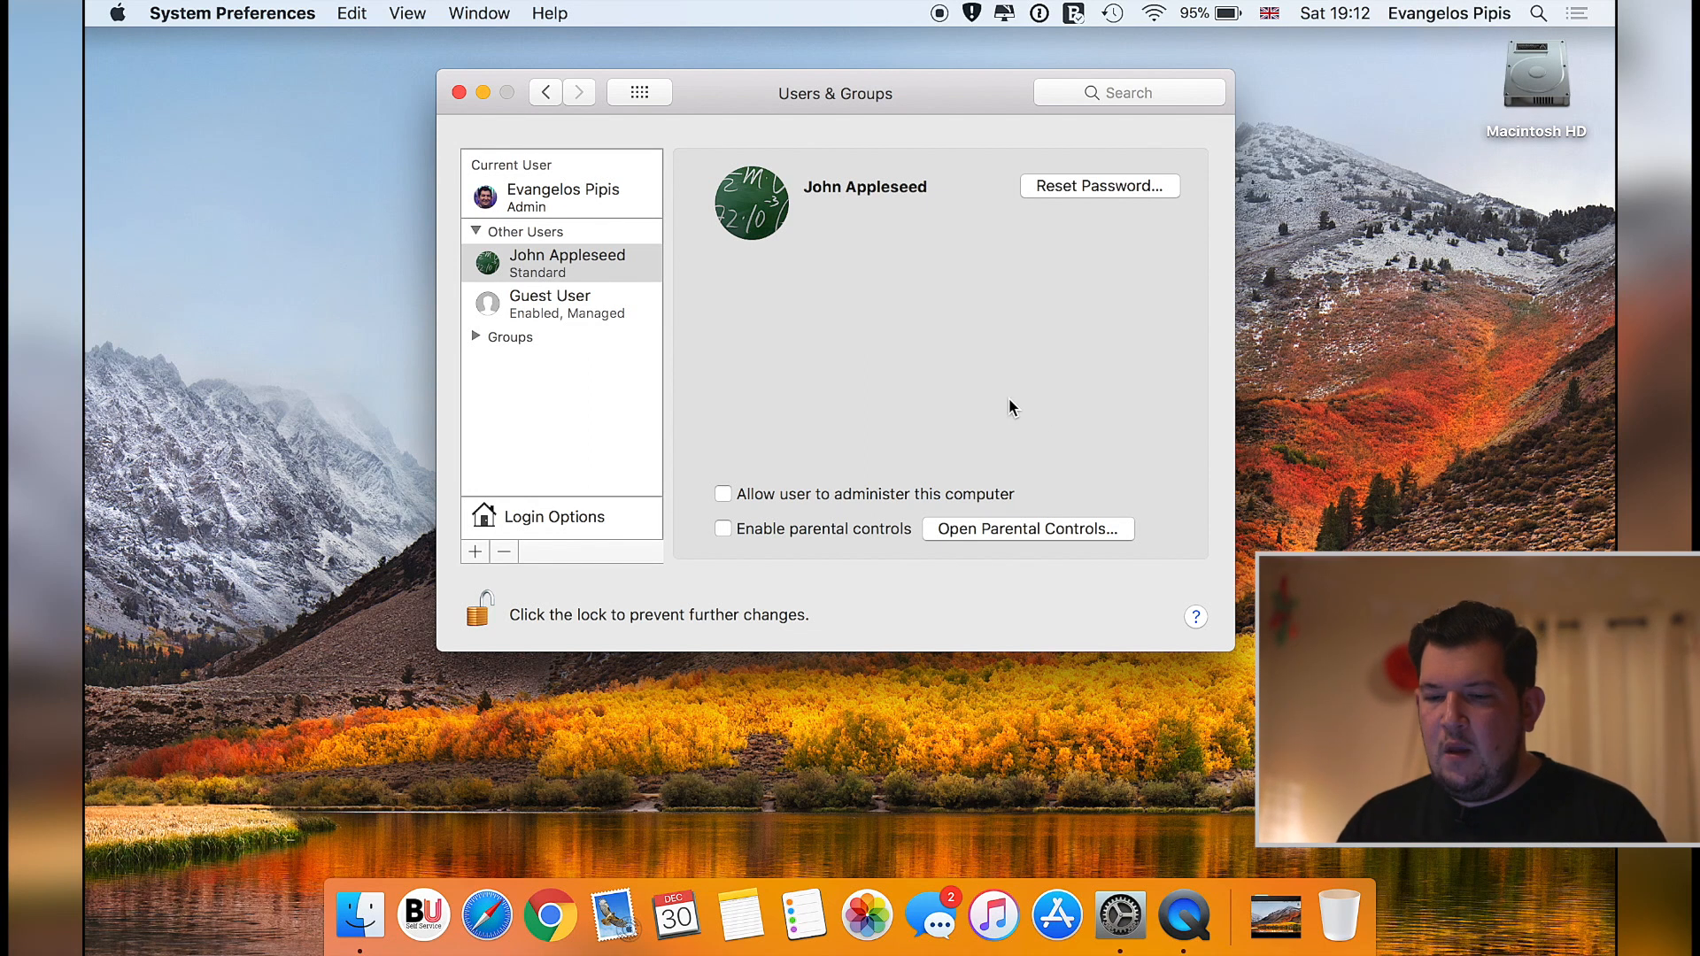
# In the login options, try showing the fast user switching menu as Account Name, and finally set it to Icon.
pyautogui.click(581, 524)
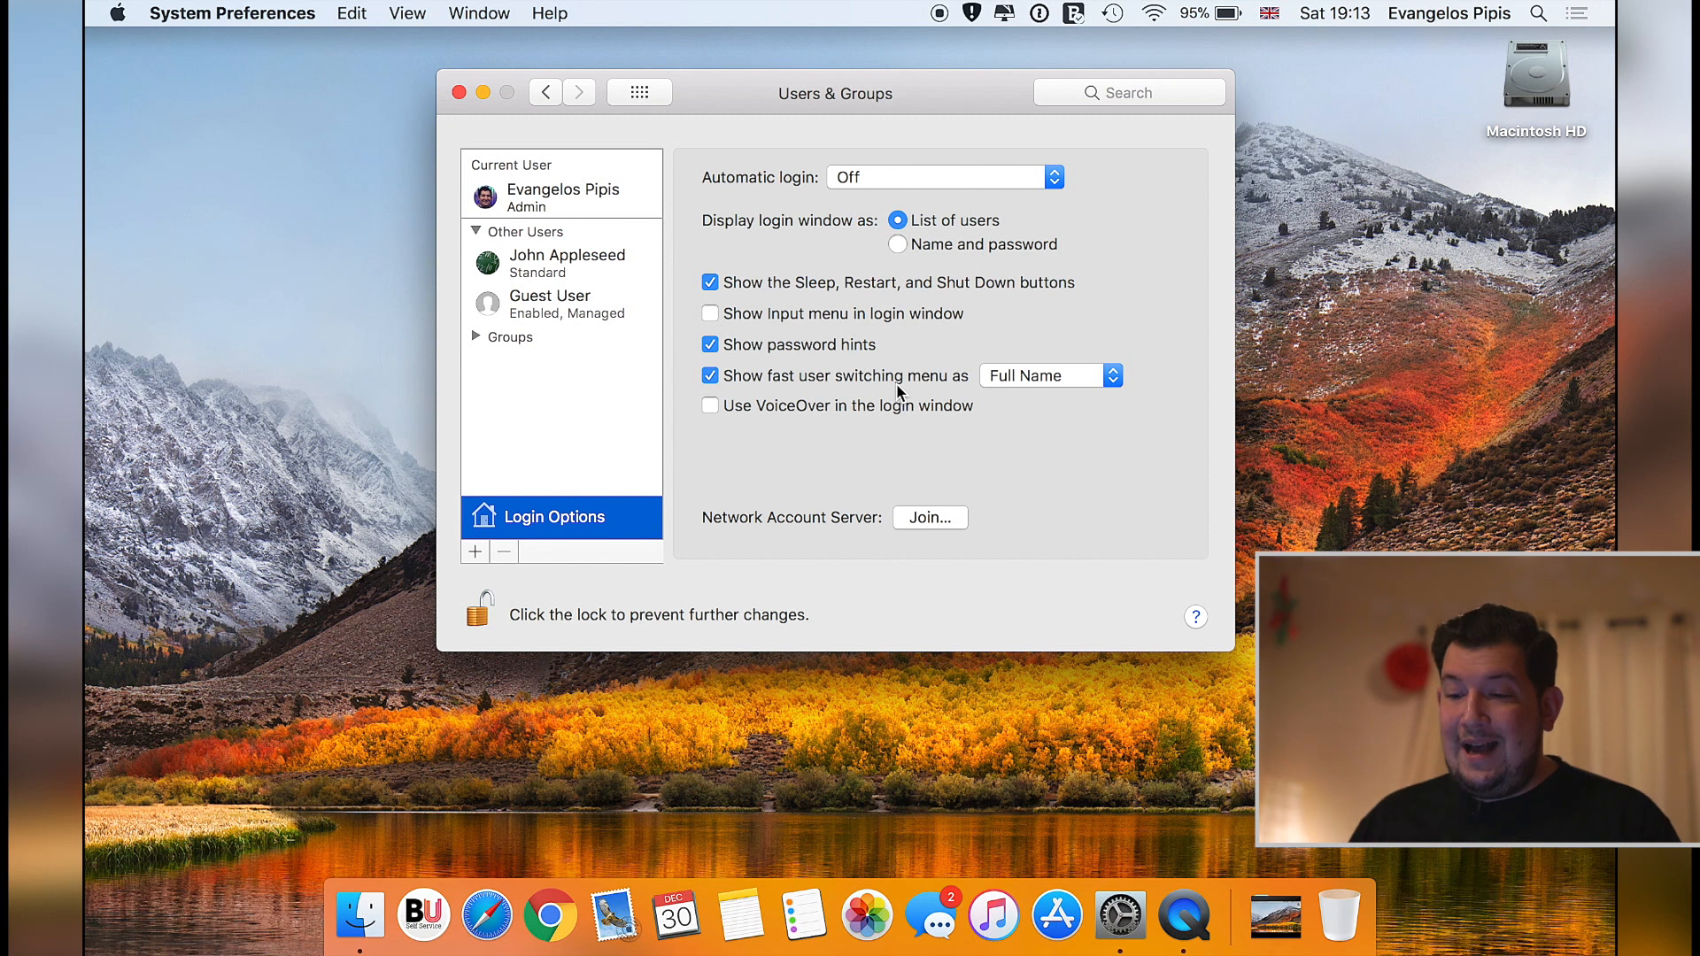
pyautogui.click(1102, 385)
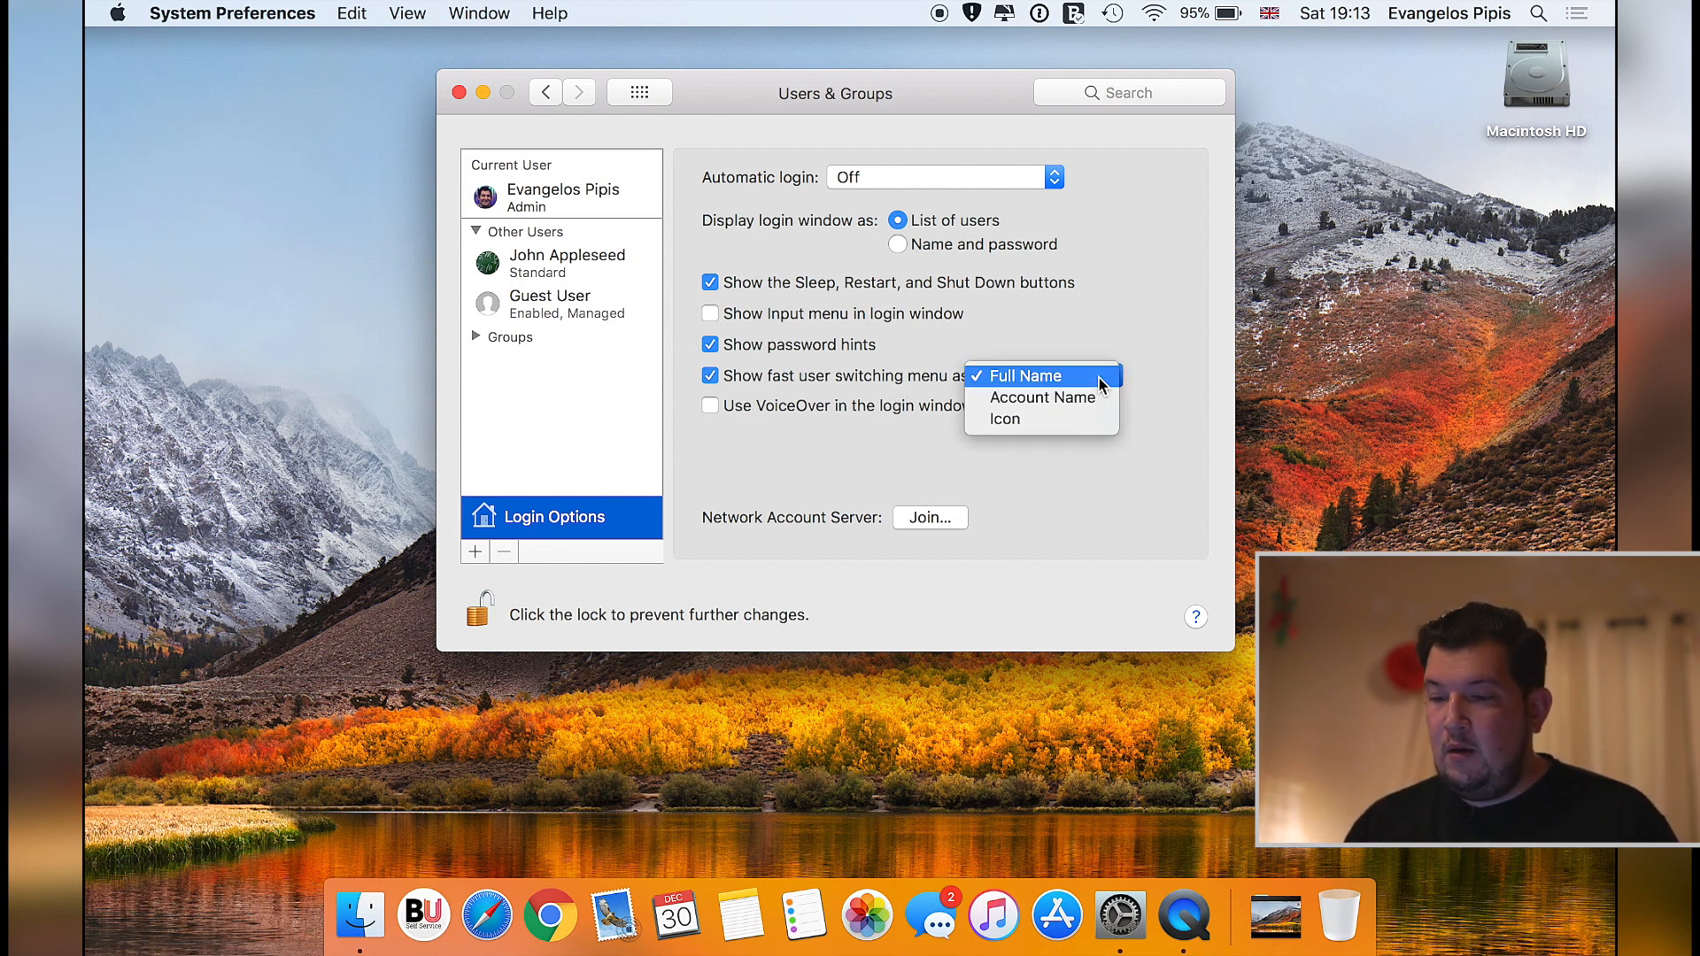
pyautogui.click(1099, 396)
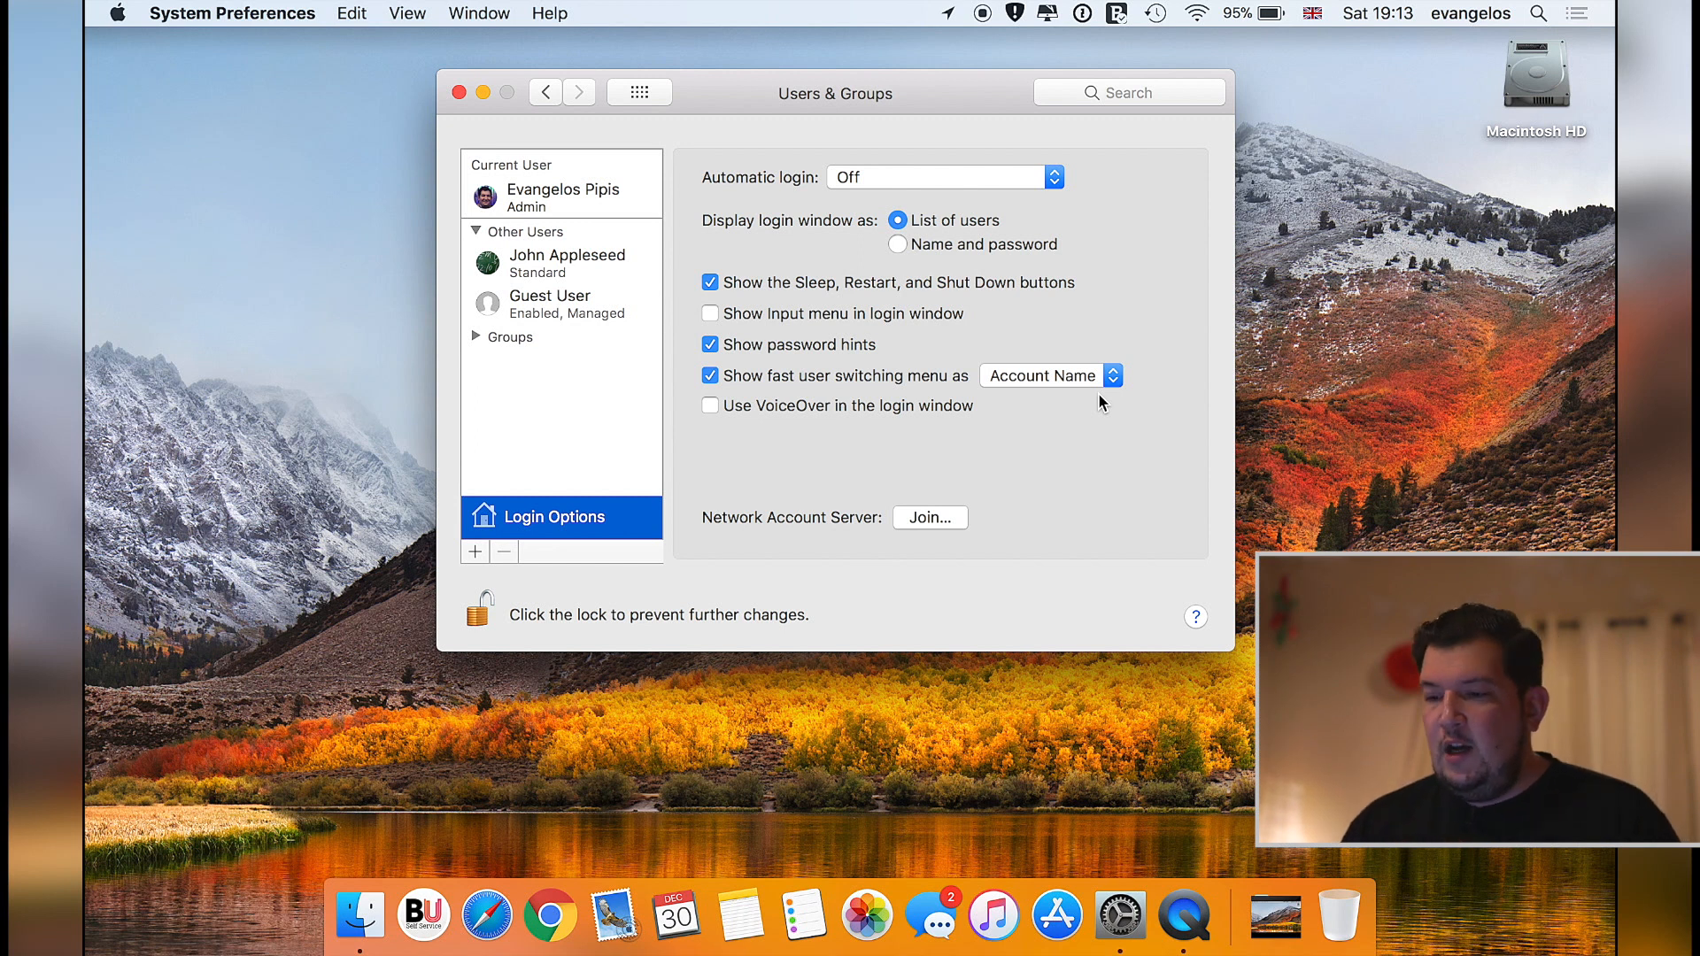
pyautogui.click(1101, 380)
pyautogui.click(1101, 401)
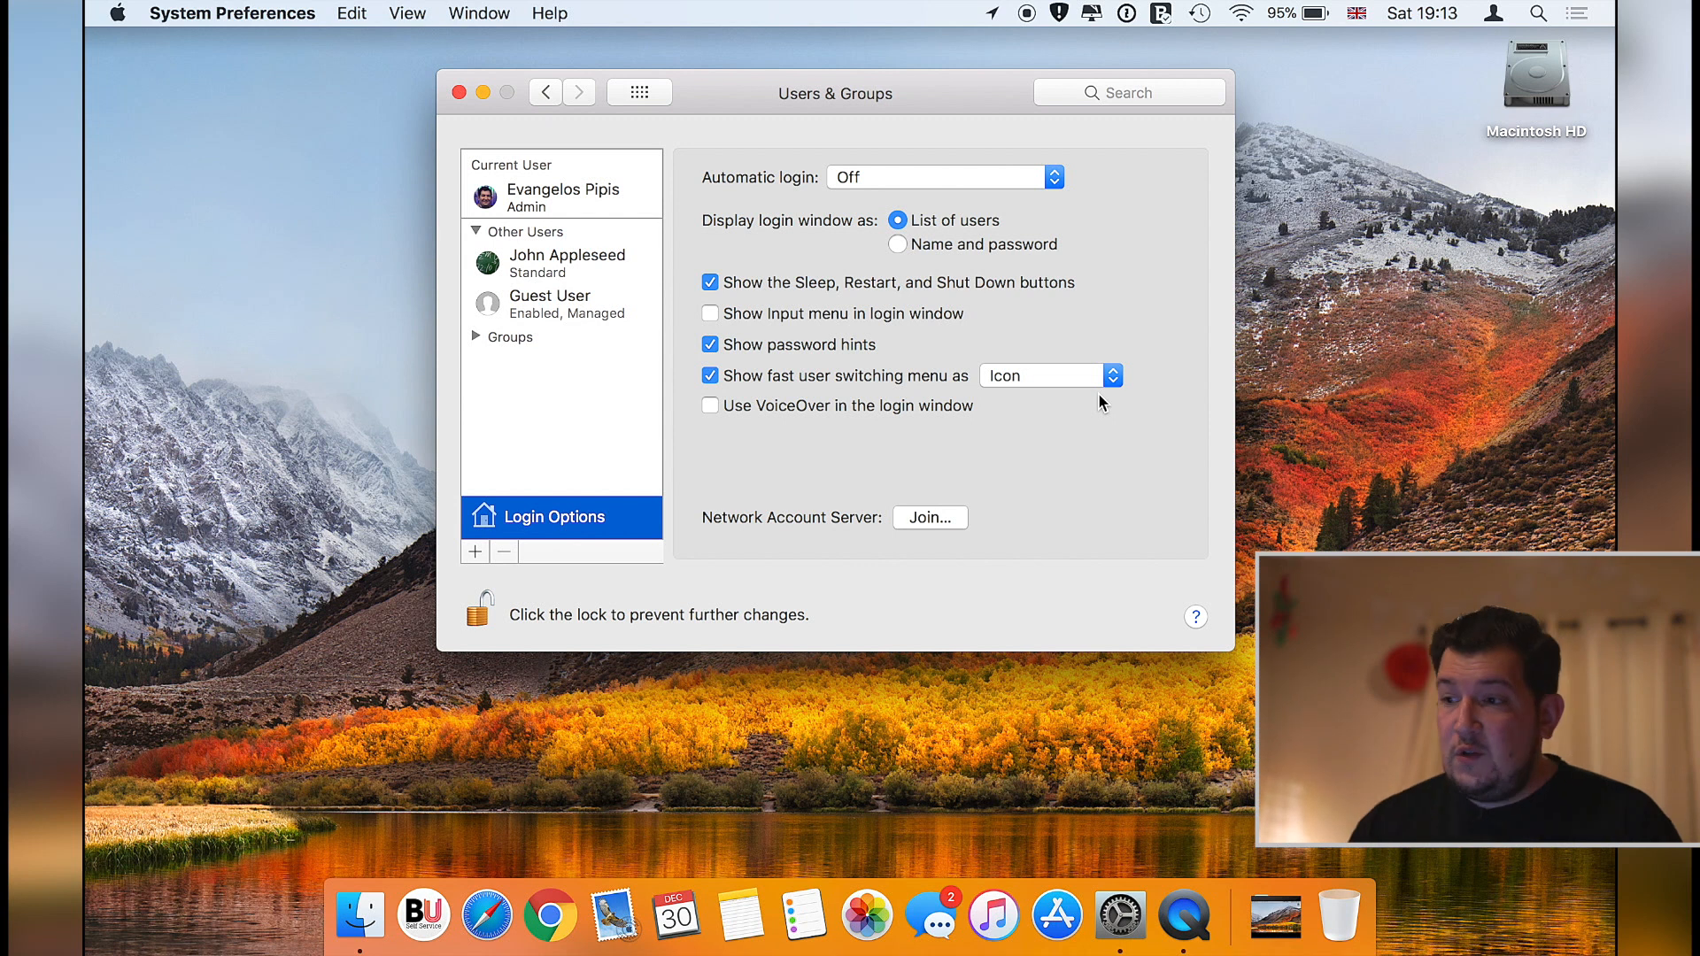
pyautogui.click(1494, 15)
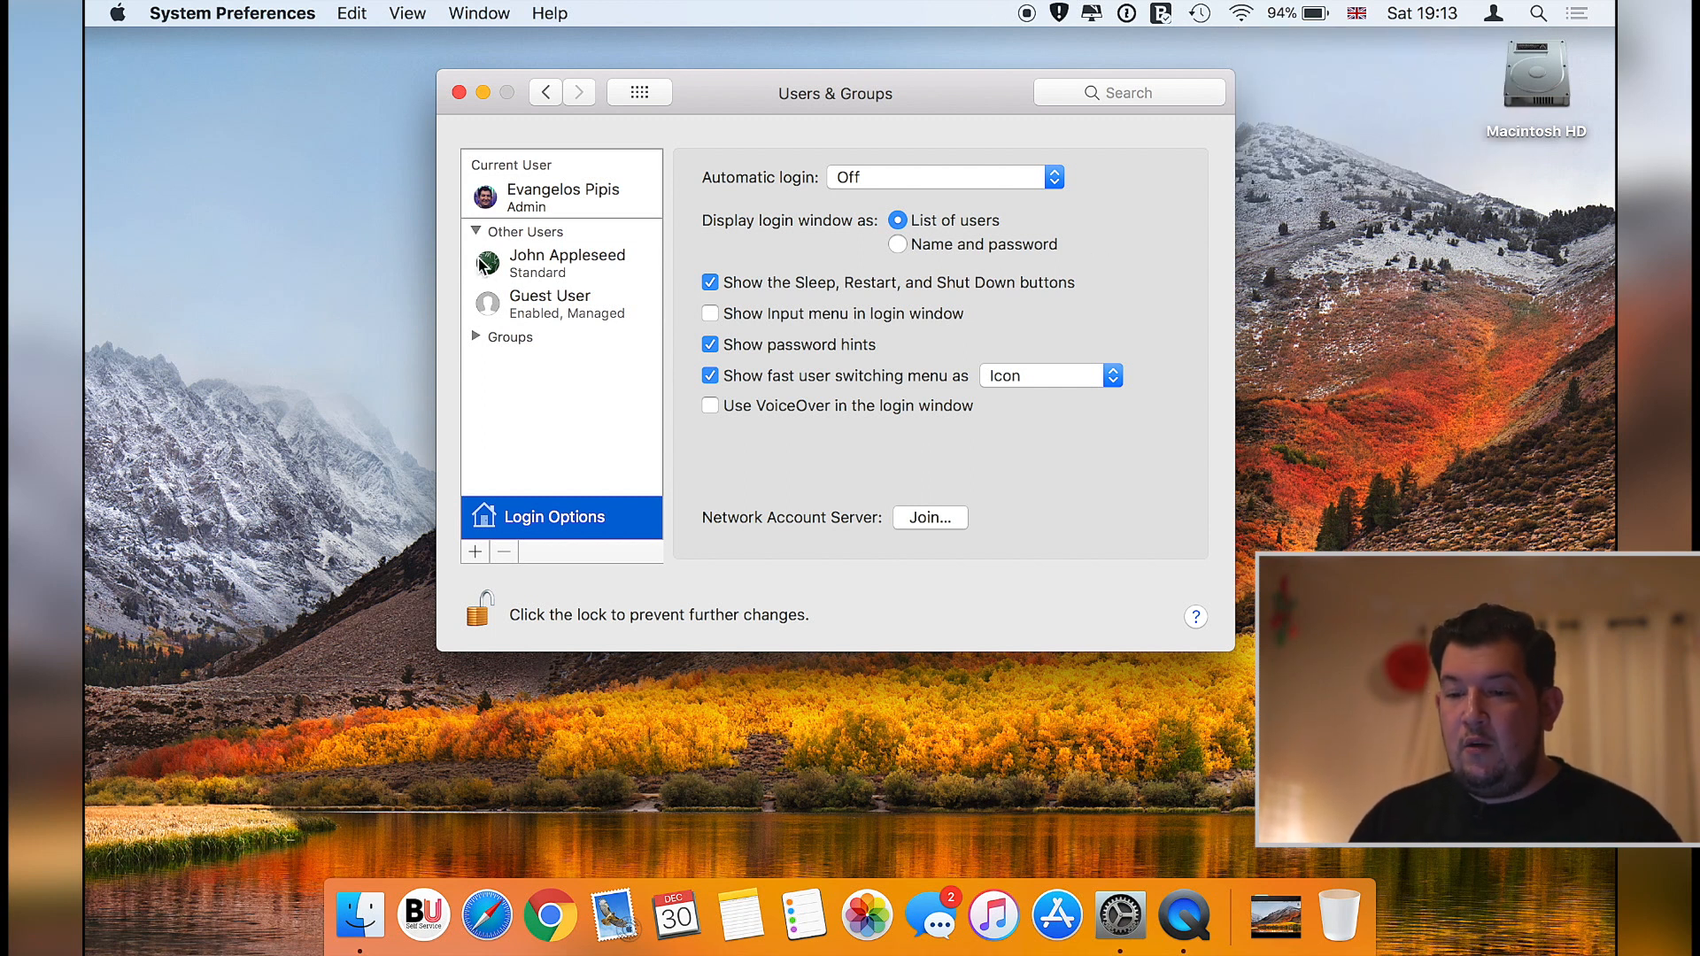
# Open the new standard user's account settings.
pyautogui.click(534, 266)
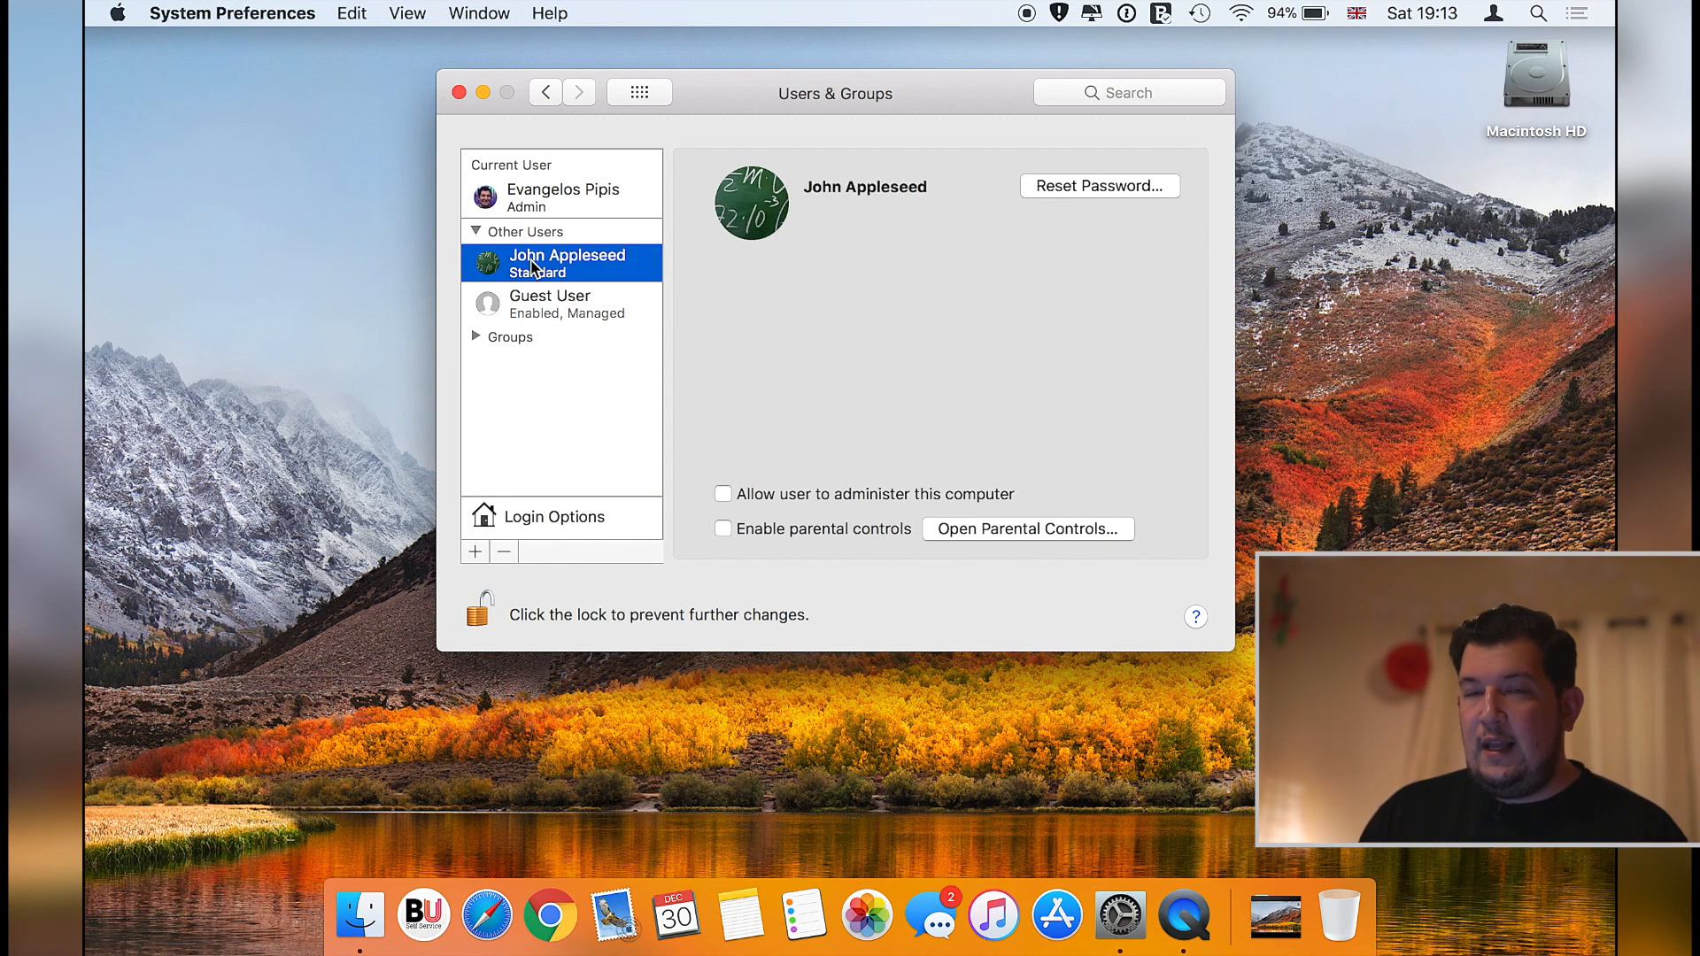